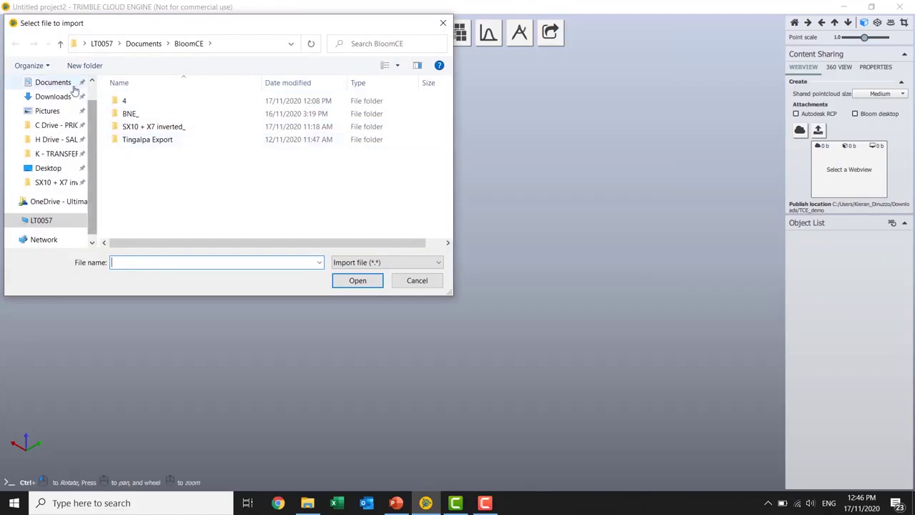
- Import 1.e57, 2.e57, 3.e57 and 4.e57 from the X7 inverted_E57 folder inside SX10 + X7 inverted_TDX
click(65, 185)
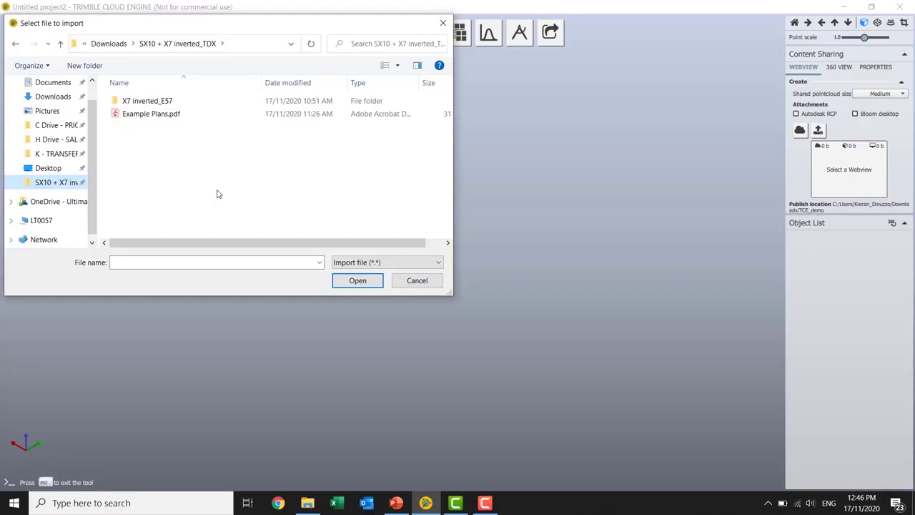
double_click(140, 101)
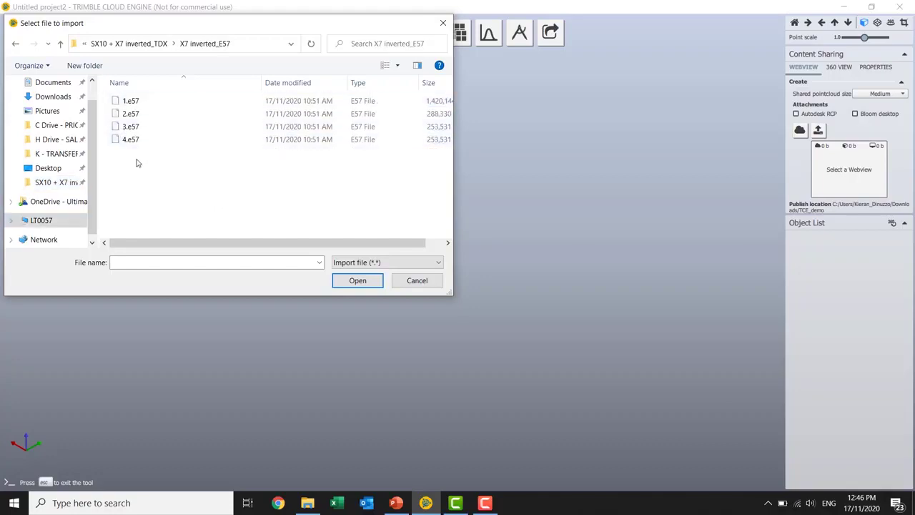
drag(138, 162, 534, 193)
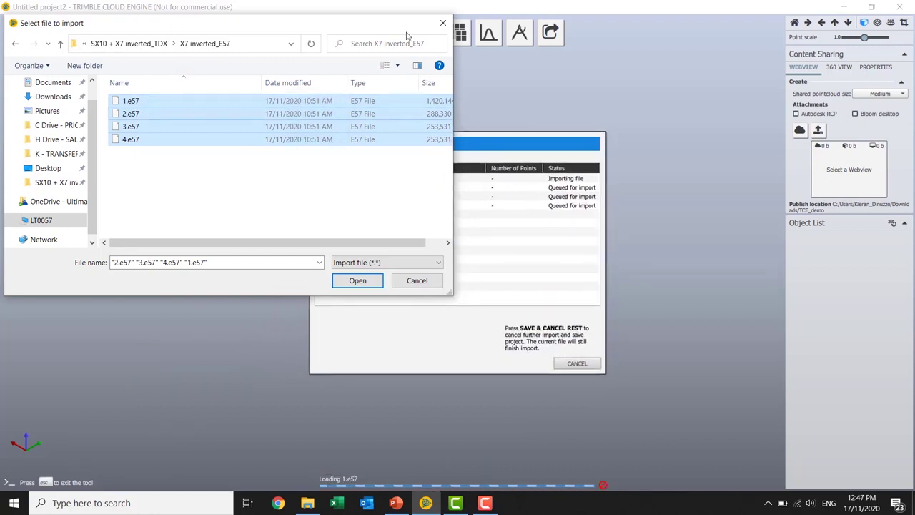
drag(406, 31, 253, 71)
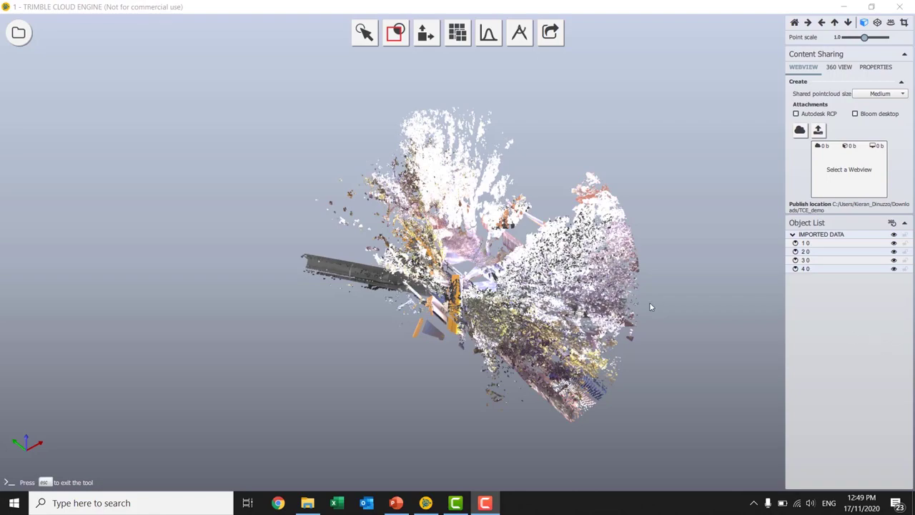
- Set up a model view clipping box, lower its top to about Z 4.25 m and show only the points inside it
scroll(498, 312, up, 3)
drag(498, 312, 508, 294)
click(395, 33)
click(396, 91)
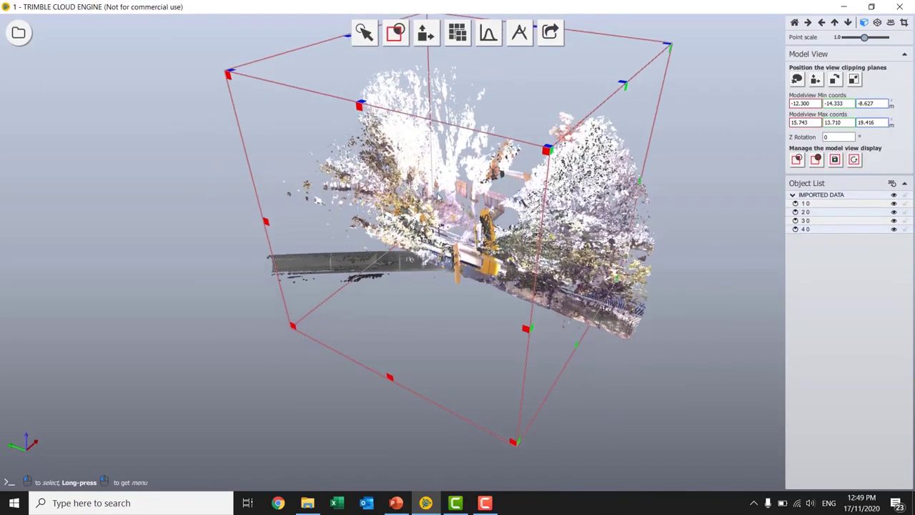
drag(361, 102, 381, 277)
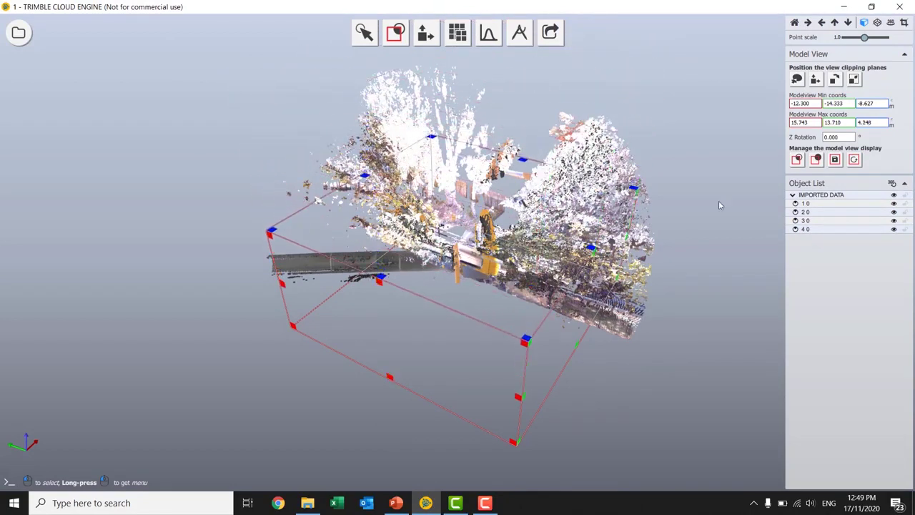
click(797, 160)
scroll(428, 228, up, 3)
scroll(420, 270, down, 2)
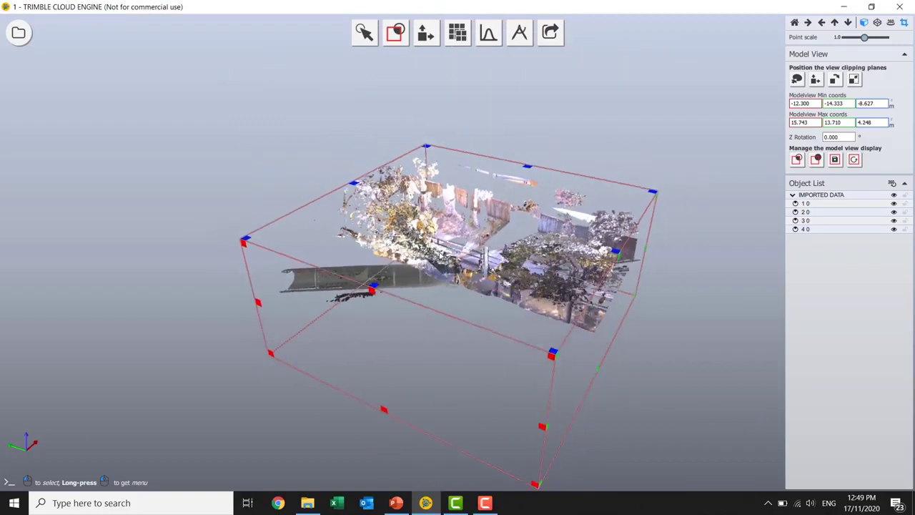
- Lower the clipping box's top further to about Z 0.05 m, cutting off the remaining trees and structures above ground
drag(371, 284, 371, 315)
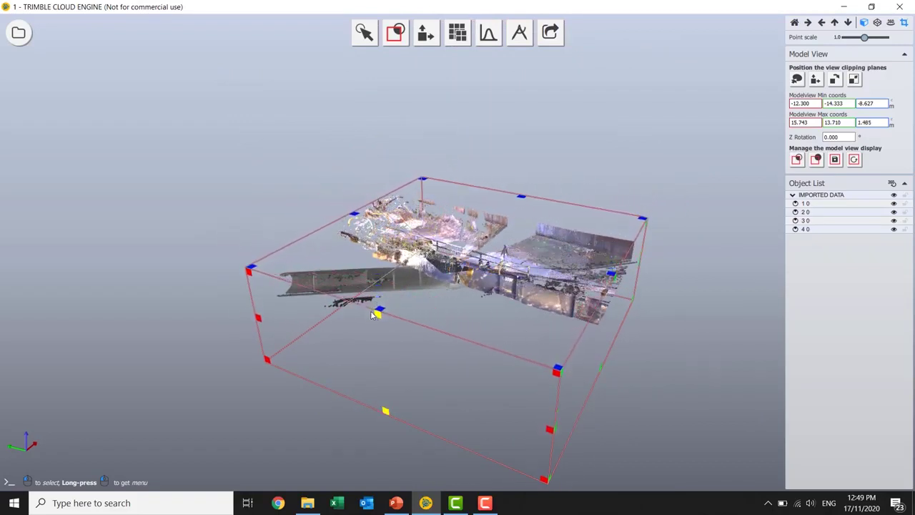
drag(641, 308, 456, 319)
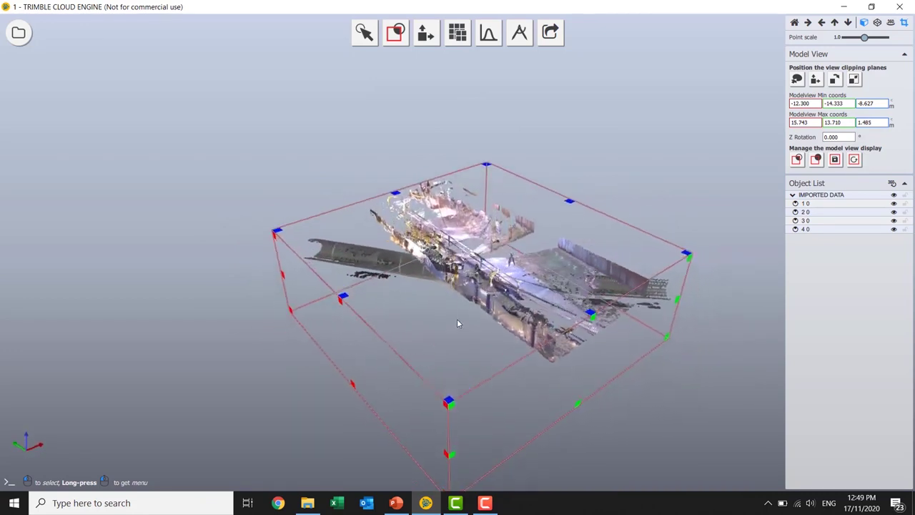
drag(519, 316, 541, 331)
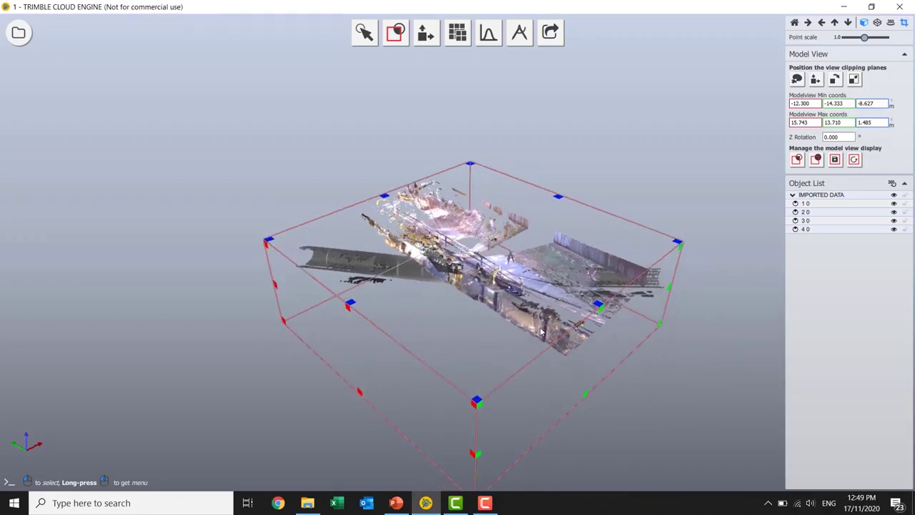
drag(481, 317, 443, 268)
scroll(458, 271, up, 5)
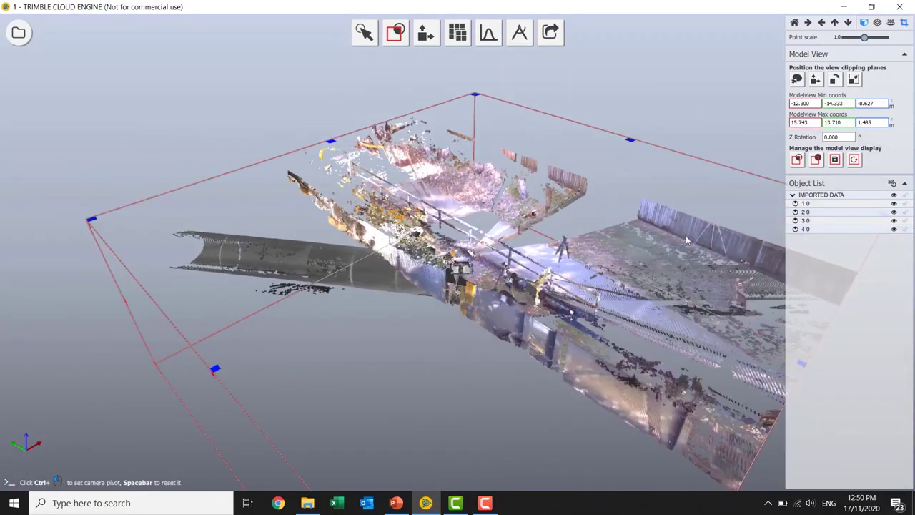
drag(686, 241, 280, 343)
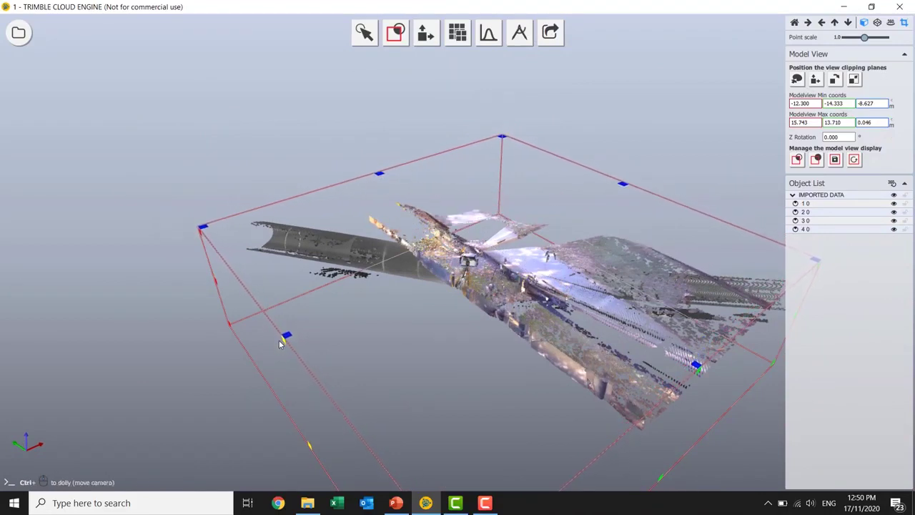
- Use rectangular point selection to delete the ground-level points to the right of the manhole in side view
click(367, 39)
mouse_move(368, 38)
click(366, 62)
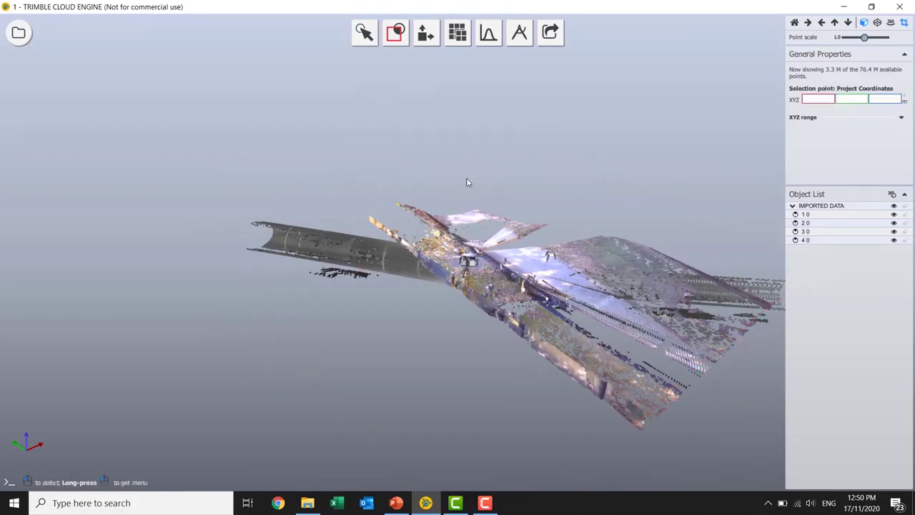
scroll(410, 315, up, 3)
ctrl+drag(411, 316, 487, 270)
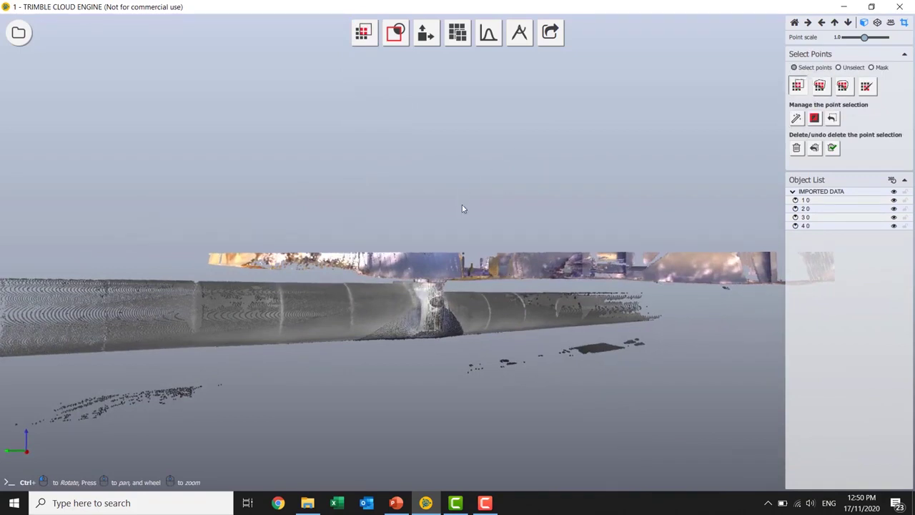
middle_drag(446, 220, 349, 177)
drag(411, 173, 783, 263)
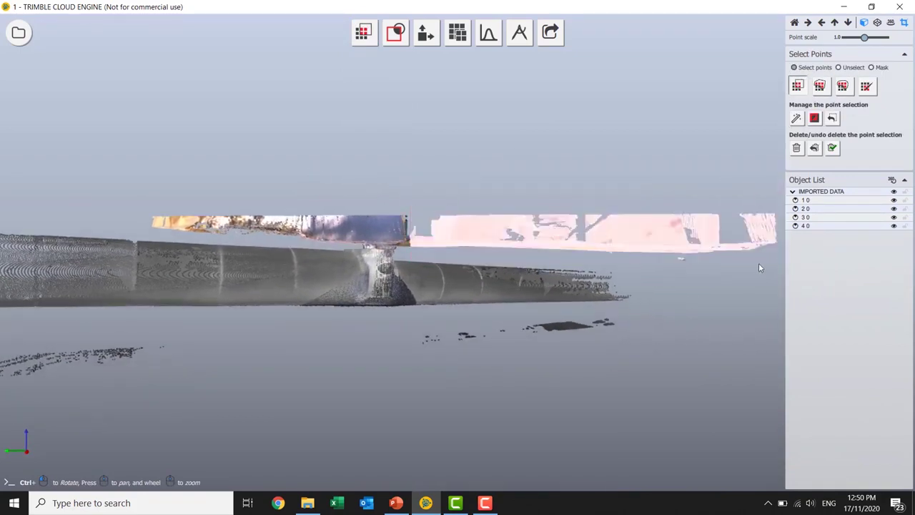
key(Delete)
- Select and delete the two groups of stray points floating below the pipe
ctrl+drag(390, 274, 546, 322)
middle_drag(400, 288, 316, 250)
scroll(316, 250, down, 3)
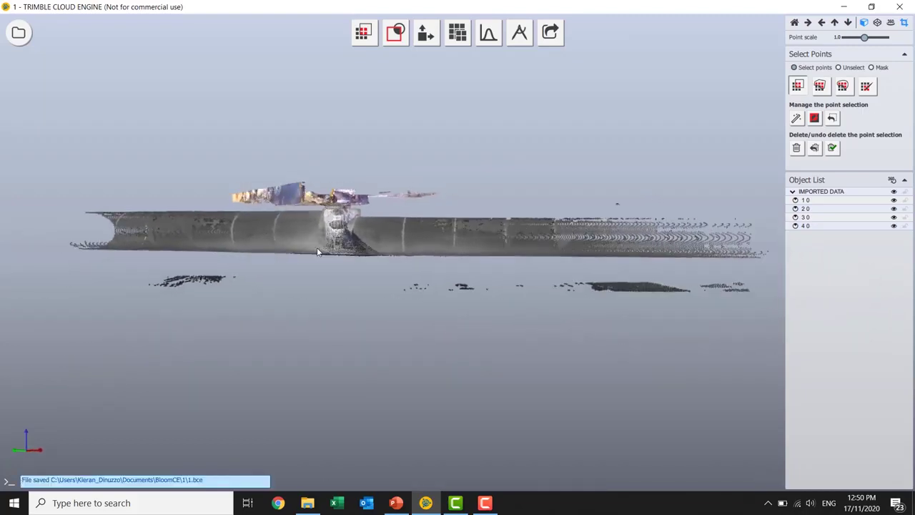
drag(376, 271, 726, 340)
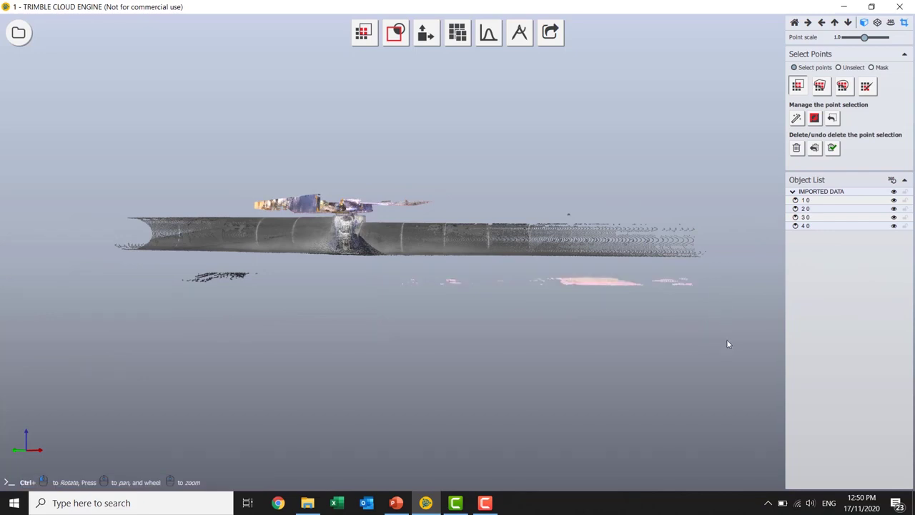
key(Delete)
drag(163, 272, 280, 300)
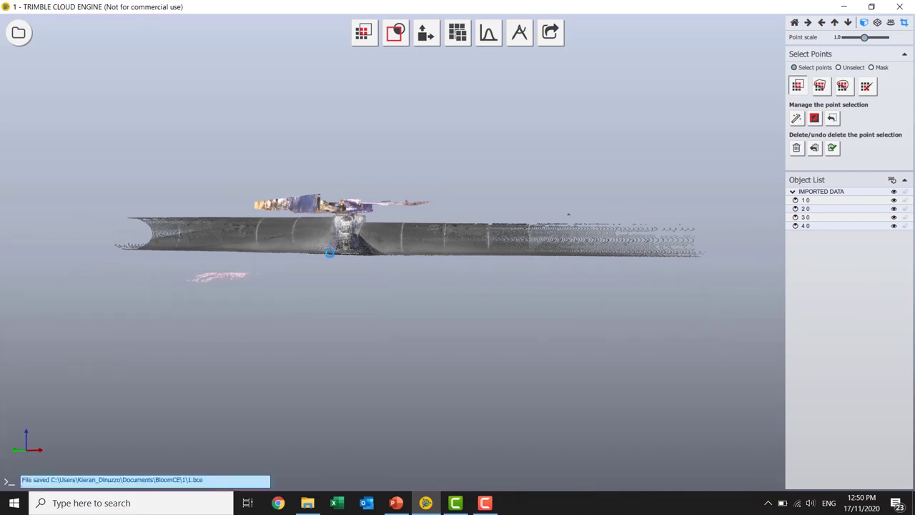
key(Delete)
- Reduce the point scale to 0.2 to make the points around the manhole finer
ctrl+drag(329, 253, 318, 224)
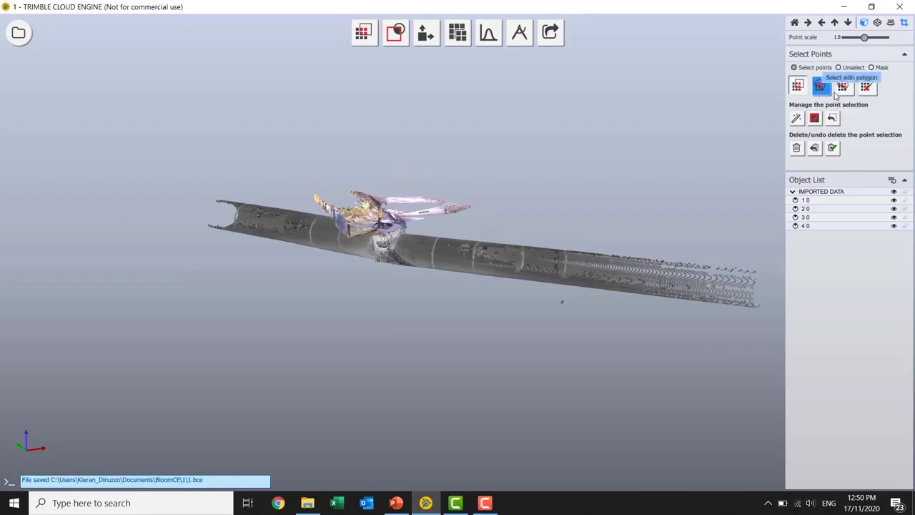
click(798, 87)
scroll(350, 205, up, 5)
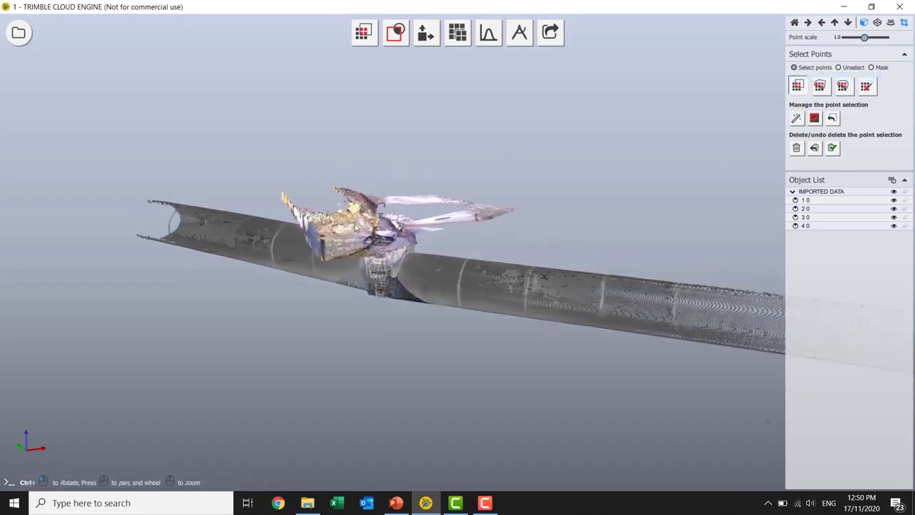
ctrl+drag(378, 261, 496, 255)
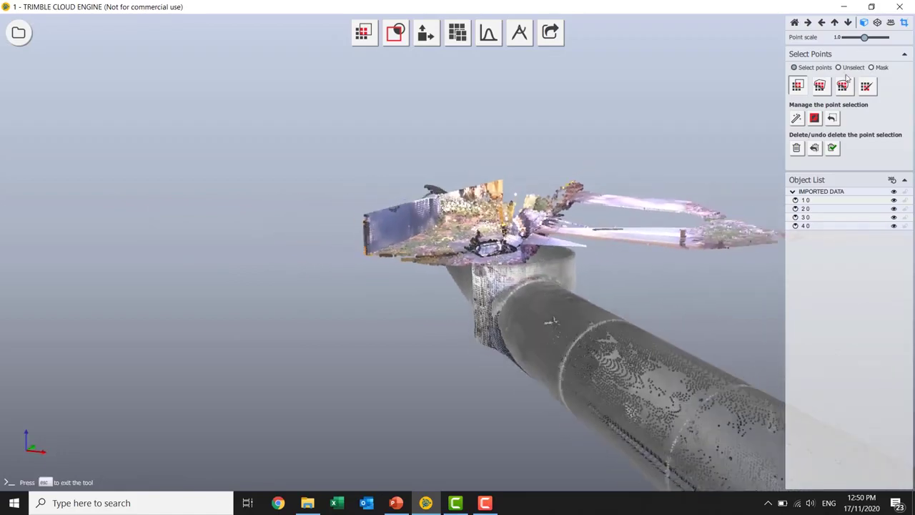
drag(864, 38, 847, 38)
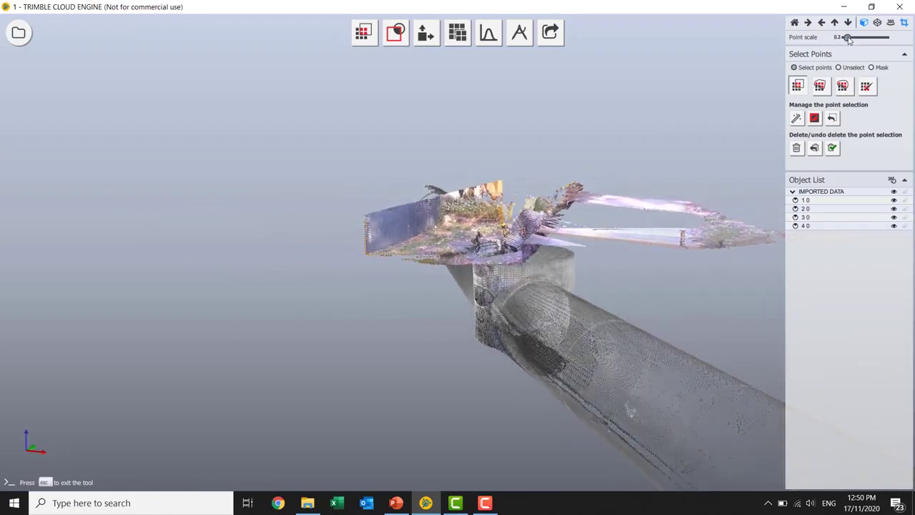
ctrl+drag(642, 232, 667, 247)
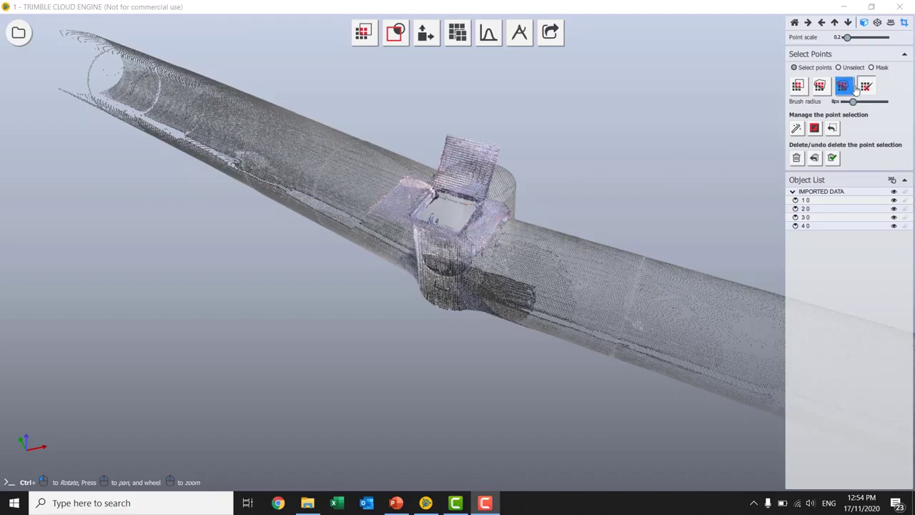
- Brush-select the stray points inside the manhole opening and delete them
scroll(429, 223, up, 6)
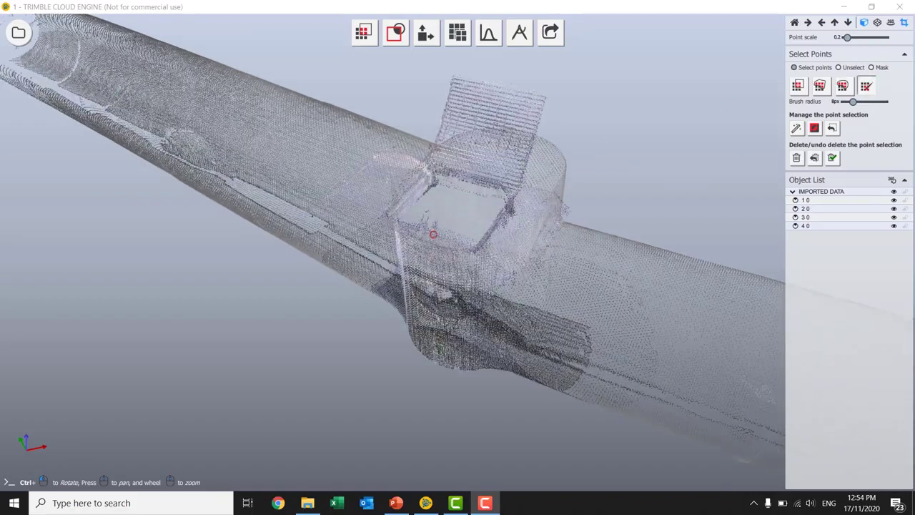
scroll(433, 224, down, 2)
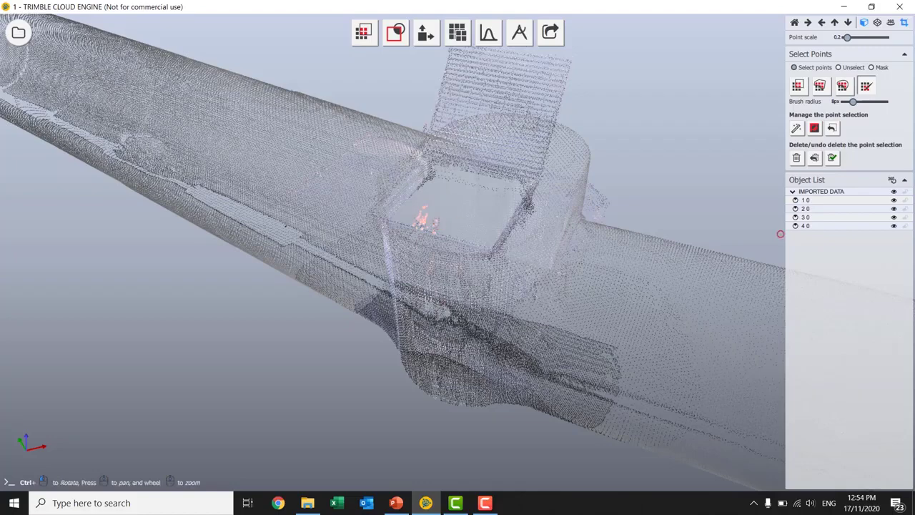
key(ctrl+s)
mouse_move(447, 230)
ctrl+mouse_down()
mouse_move(494, 223)
mouse_move(443, 220)
ctrl+mouse_up()
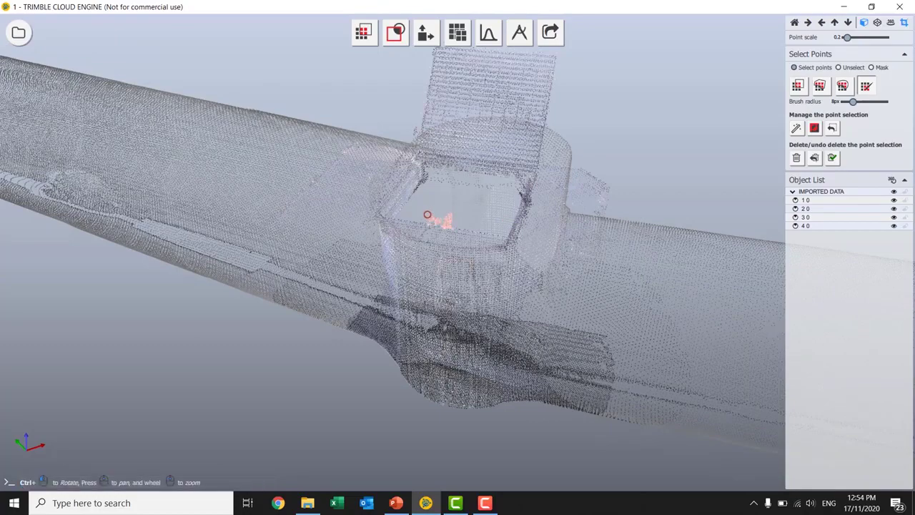
key(ctrl+s)
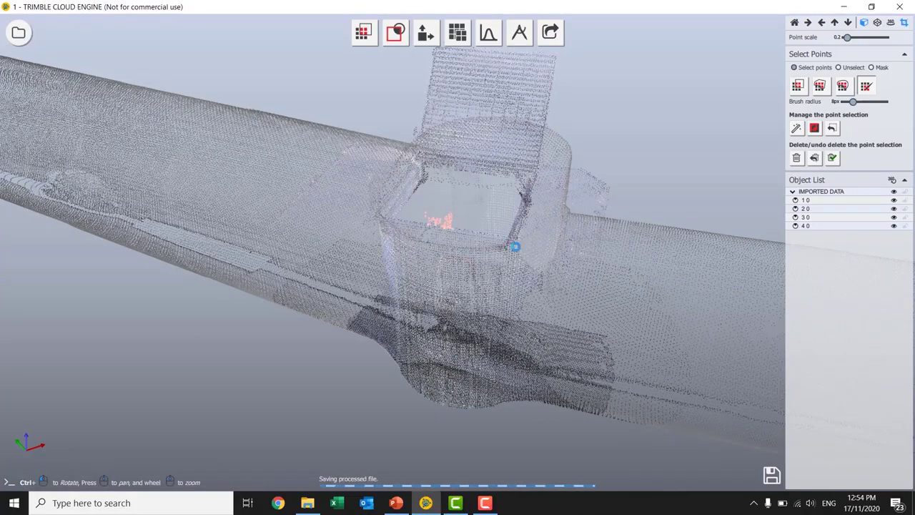
mouse_move(555, 247)
ctrl+mouse_down()
mouse_move(424, 206)
mouse_move(523, 208)
ctrl+mouse_up()
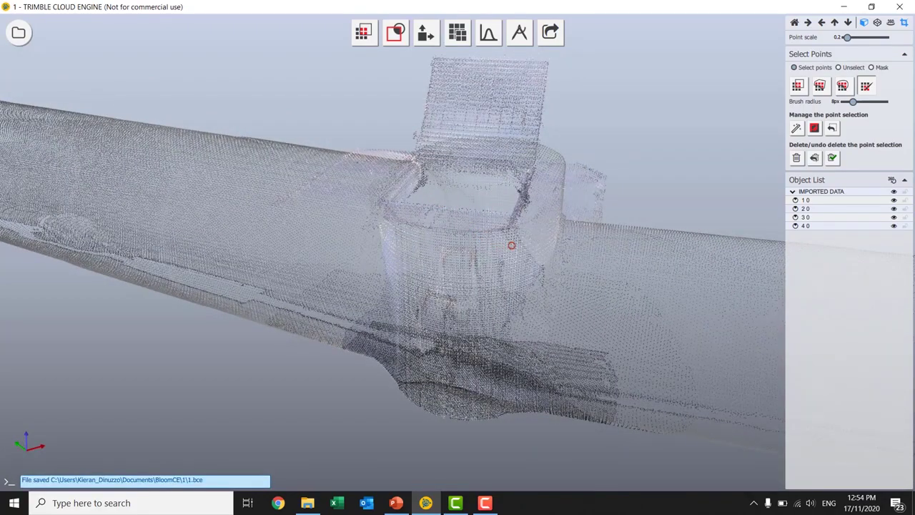
- Create a point cloud detail of the visible pipe and manhole points at the highest detail level
scroll(511, 245, down, 5)
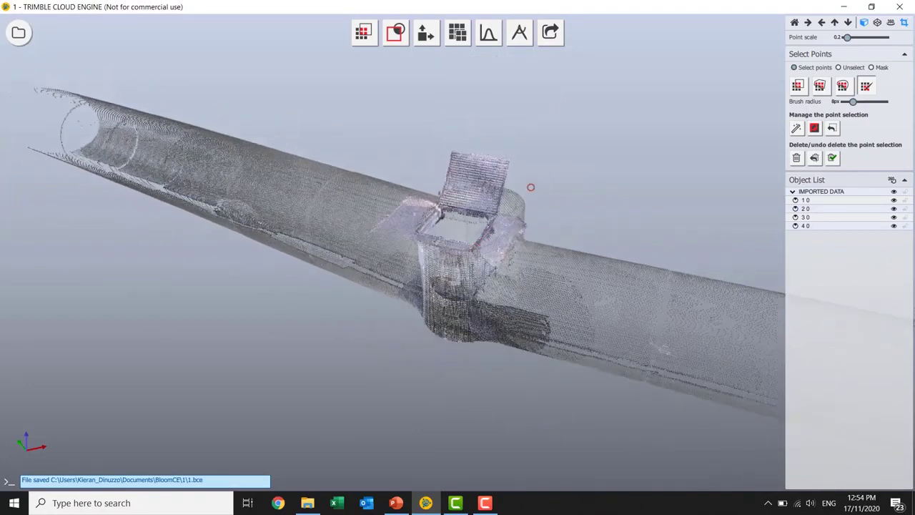
click(465, 34)
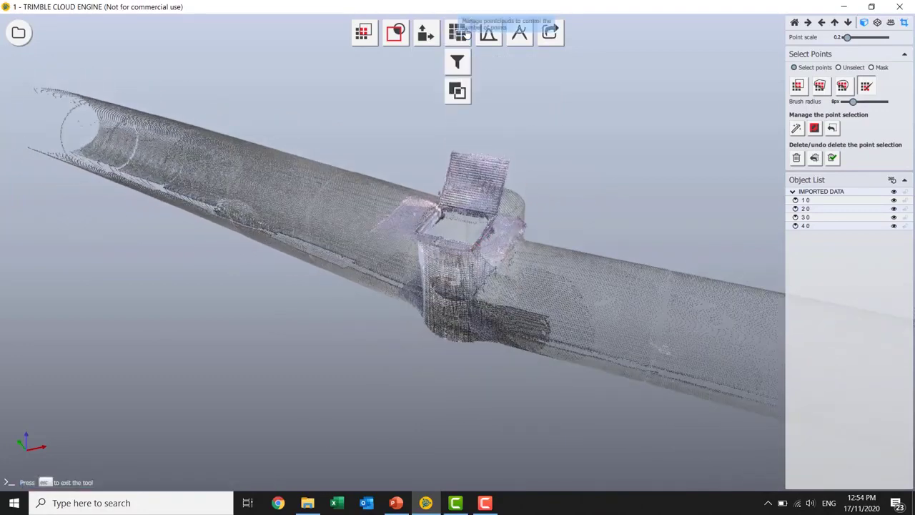
key(Escape)
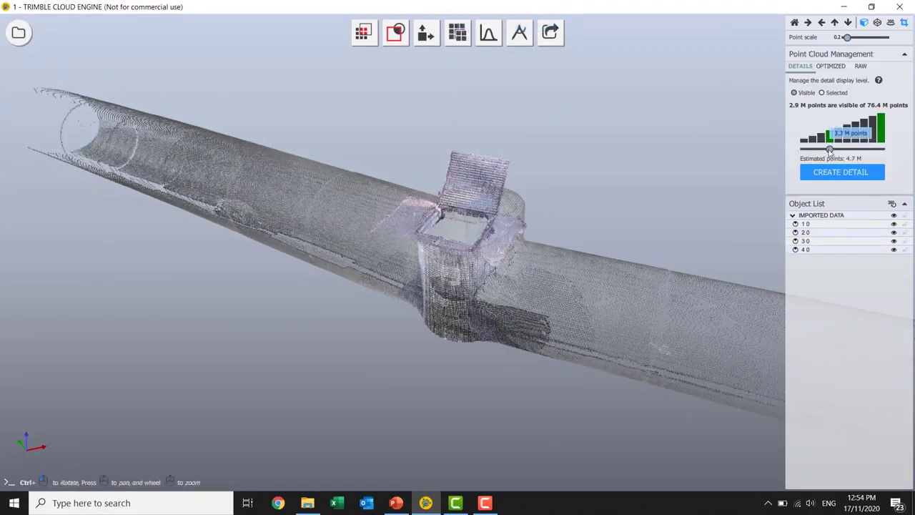
click(883, 134)
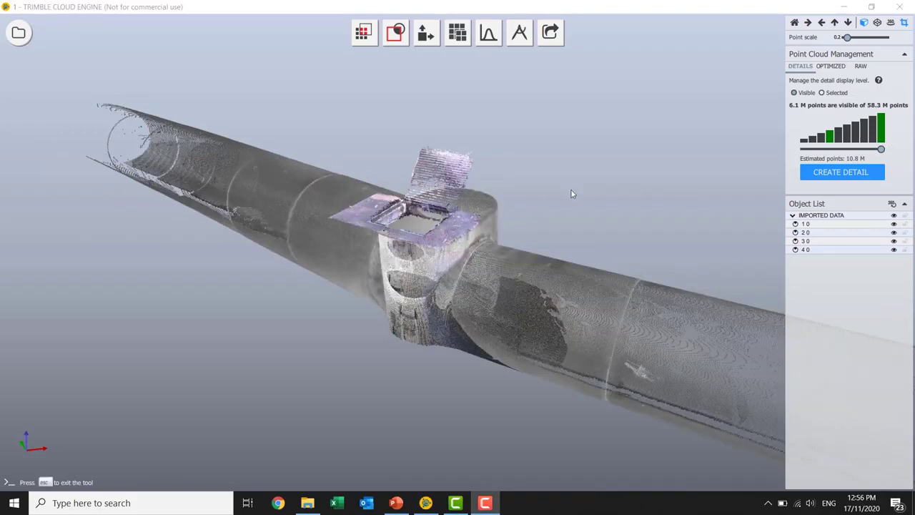
click(564, 218)
scroll(605, 214, down, 6)
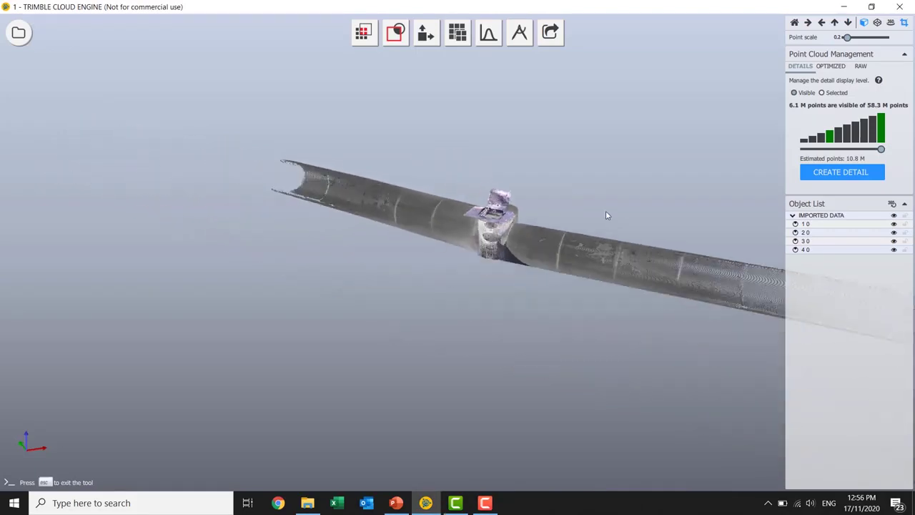
middle_drag(503, 194, 411, 172)
middle_drag(480, 183, 500, 189)
scroll(534, 195, up, 3)
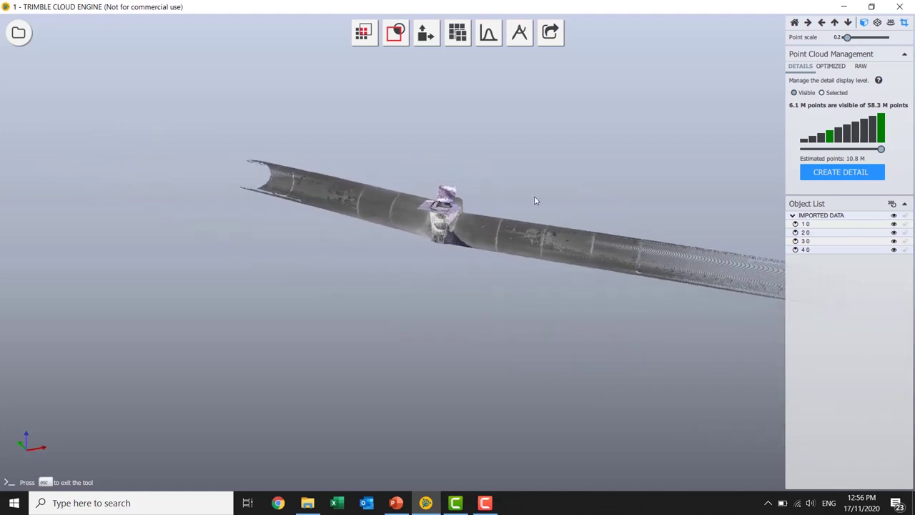
scroll(478, 185, up, 1)
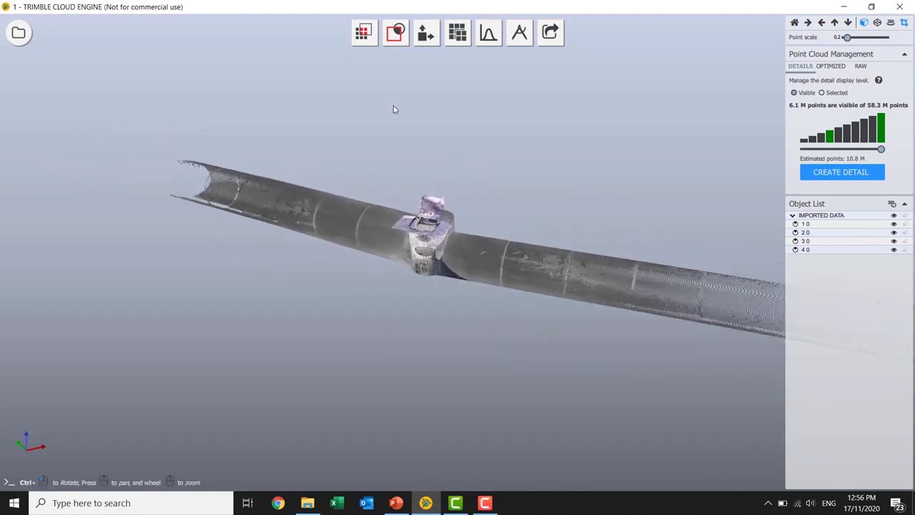
- Open the Fit Shape Tool and select the pipe points on the side of the manhole away from the open pipe end
click(364, 32)
click(364, 90)
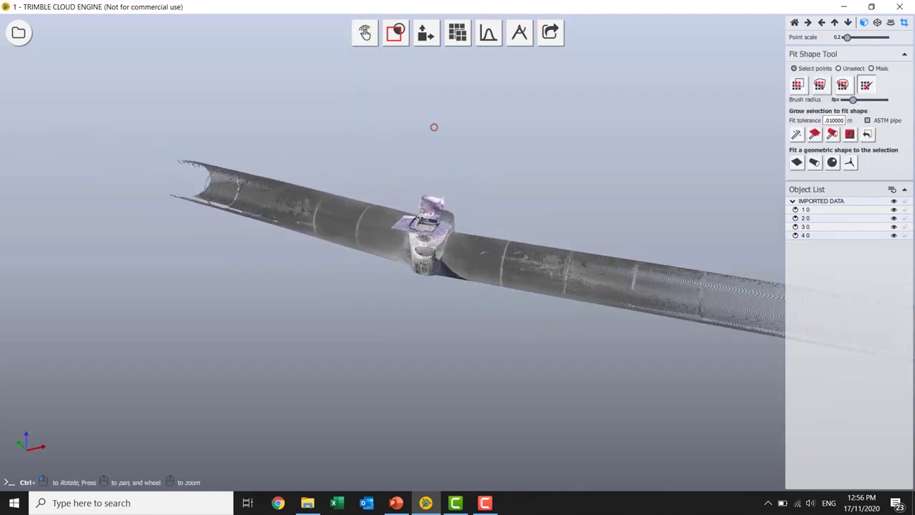
ctrl+drag(565, 188, 503, 125)
ctrl+drag(458, 143, 475, 143)
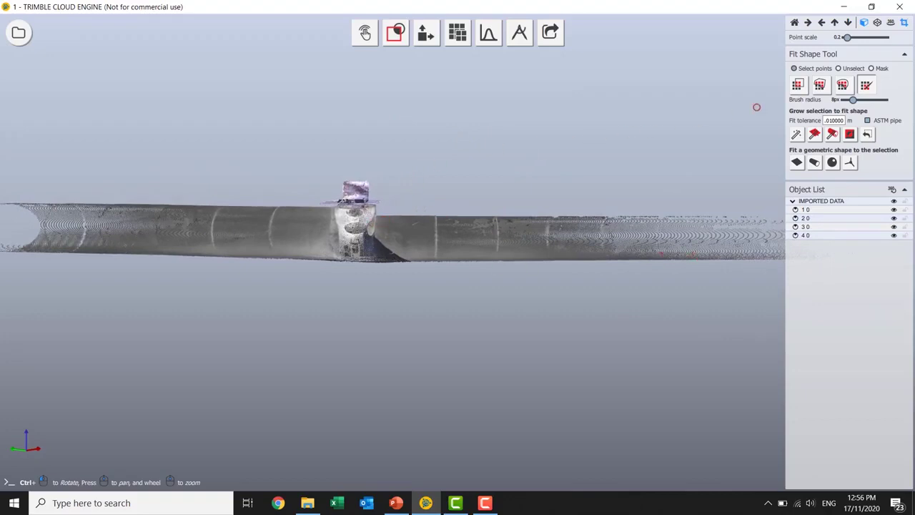
drag(426, 229, 528, 266)
click(797, 85)
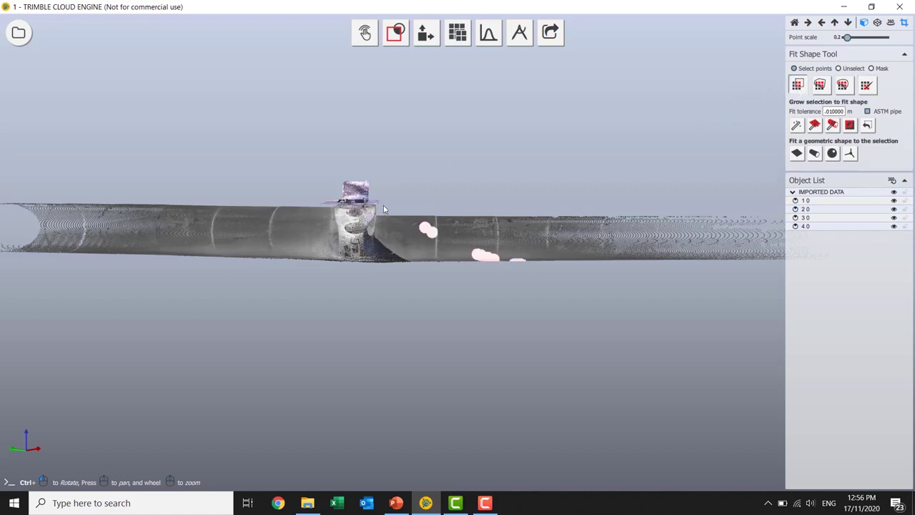
drag(383, 209, 760, 283)
scroll(705, 277, down, 1)
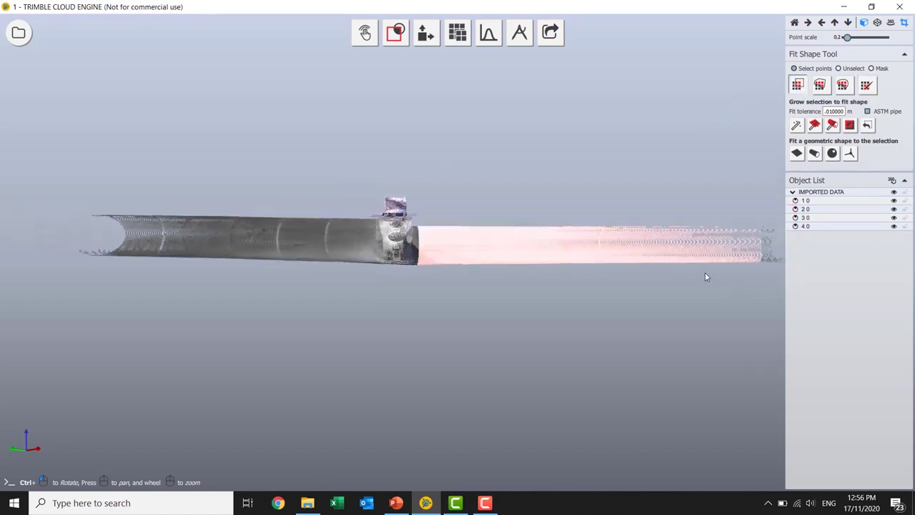
- Grow the selected pipe points to fit a cylinder
click(831, 128)
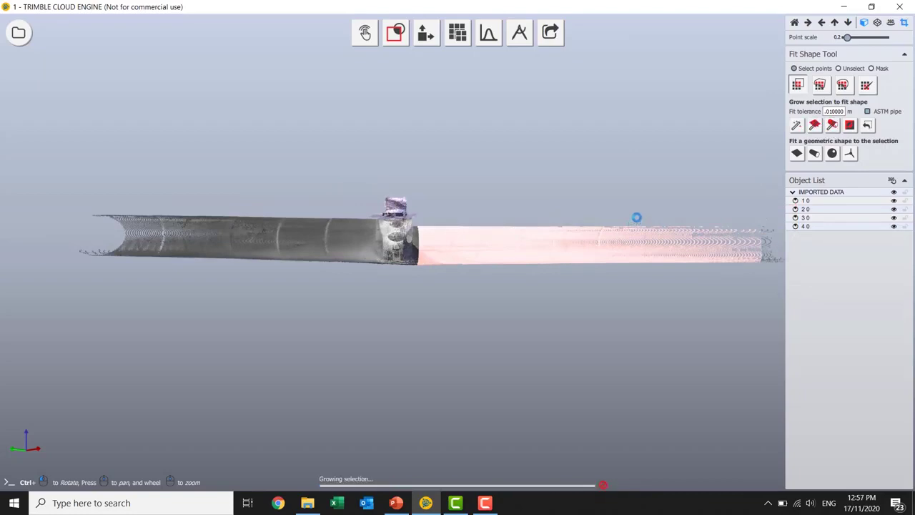
mouse_move(437, 318)
ctrl+mouse_down()
mouse_move(530, 343)
mouse_move(436, 322)
ctrl+mouse_up()
middle_drag(436, 321, 364, 317)
drag(653, 178, 733, 280)
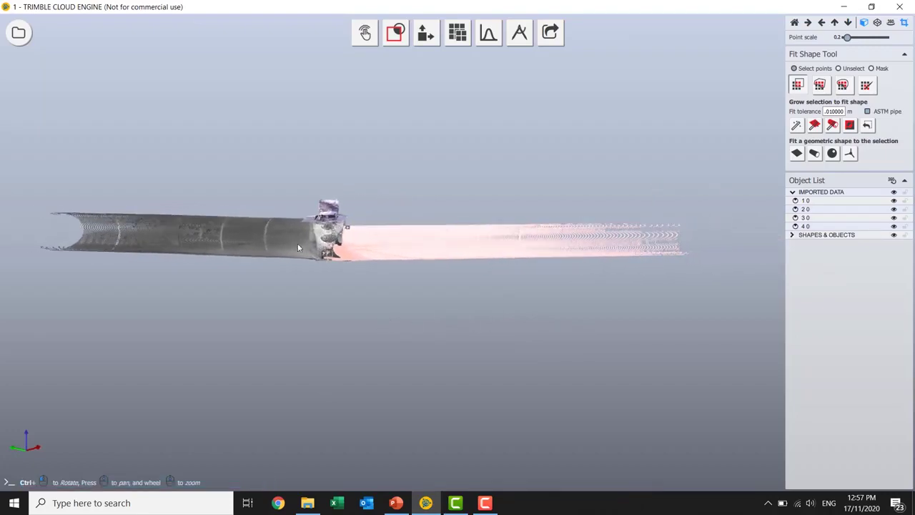
- Unselect the points that belong to the manhole and fit a cylinder to the remaining selected pipe points
scroll(304, 252, up, 7)
ctrl+drag(311, 264, 417, 248)
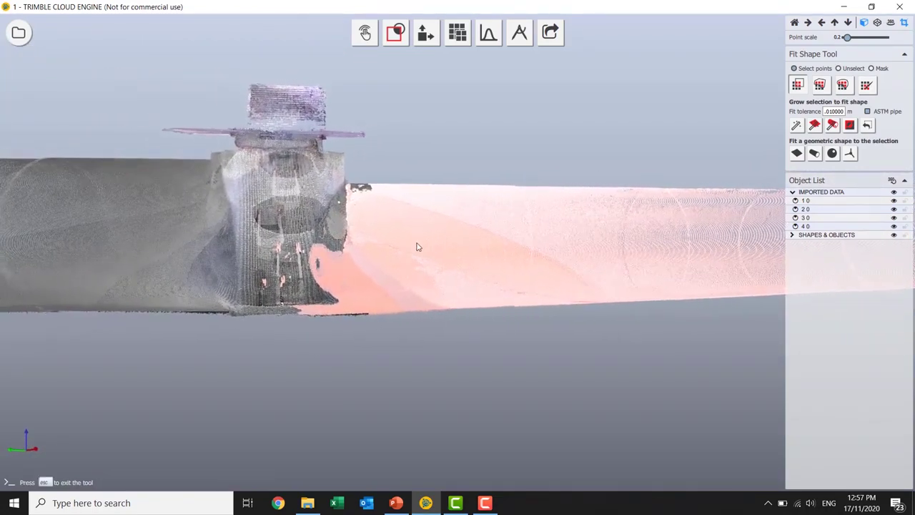
click(838, 69)
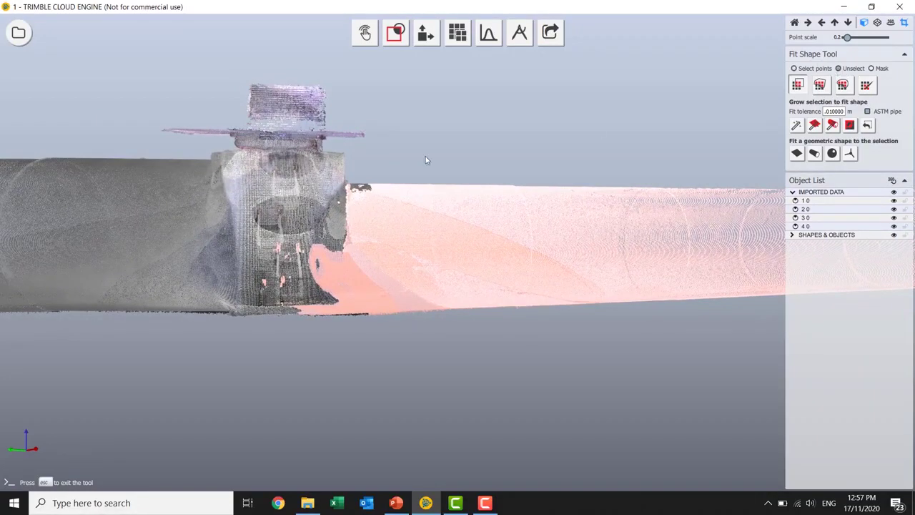
drag(171, 78, 344, 374)
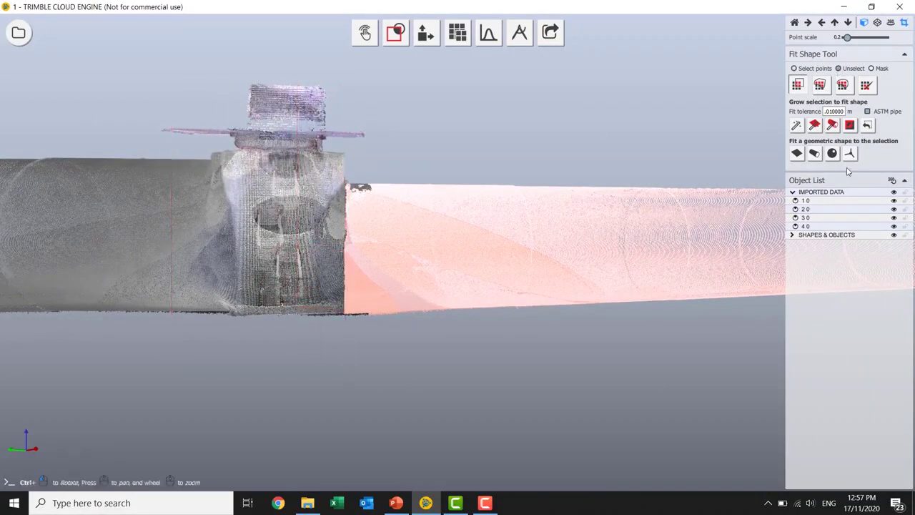
click(813, 153)
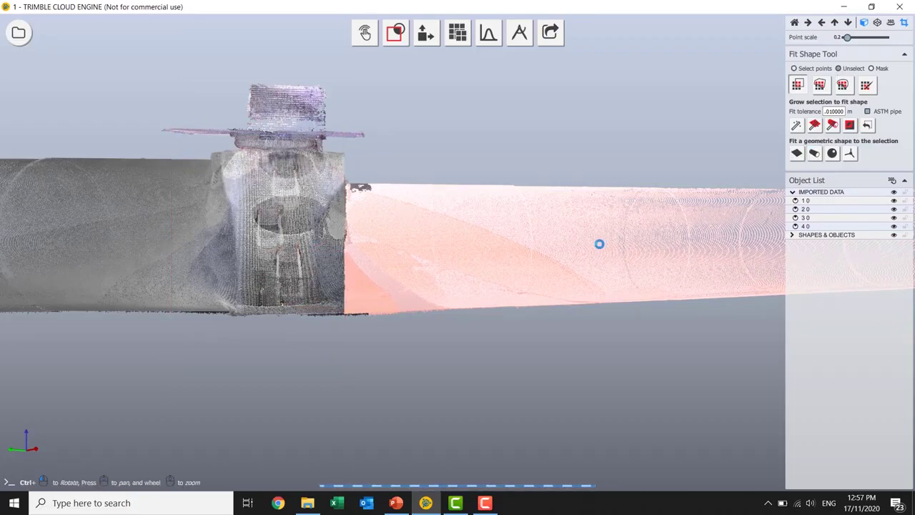
- Examine the fitted cylinders against the point cloud along both pipe runs and around the manhole
ctrl+drag(589, 352, 493, 216)
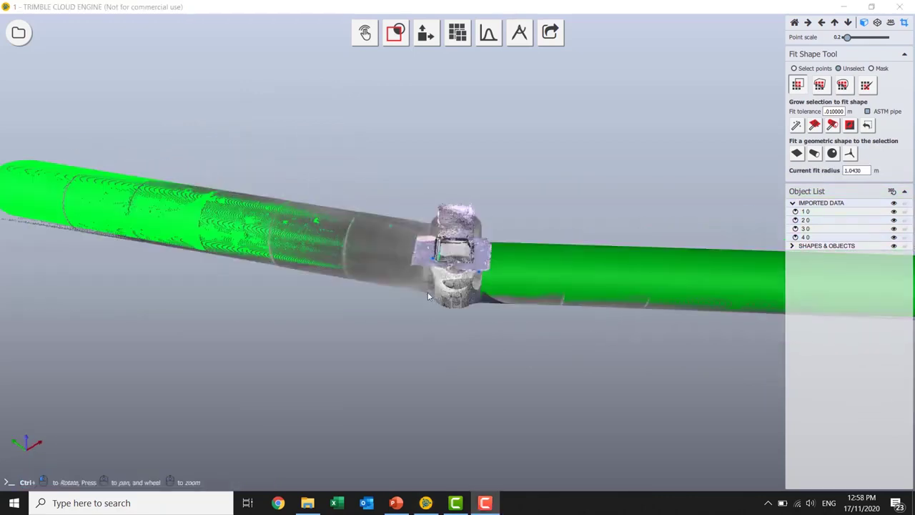
scroll(427, 283, up, 2)
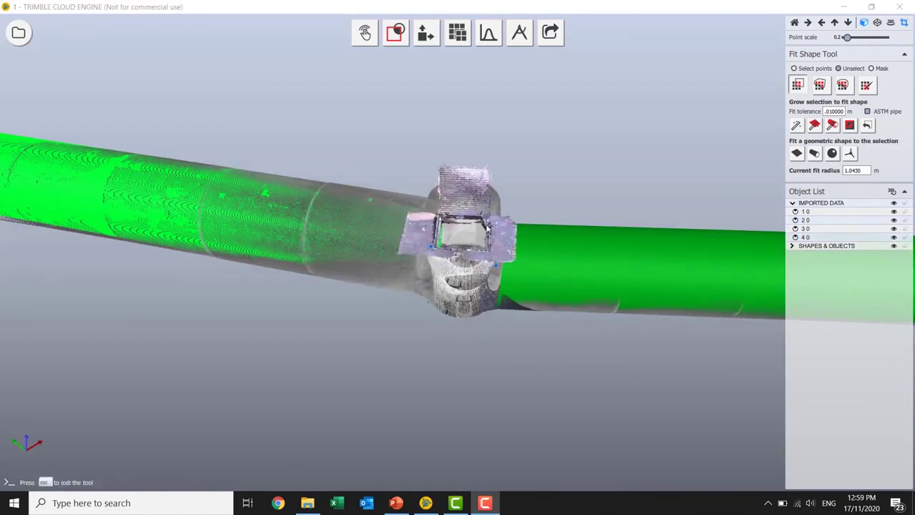
scroll(400, 372, down, 3)
drag(403, 374, 691, 255)
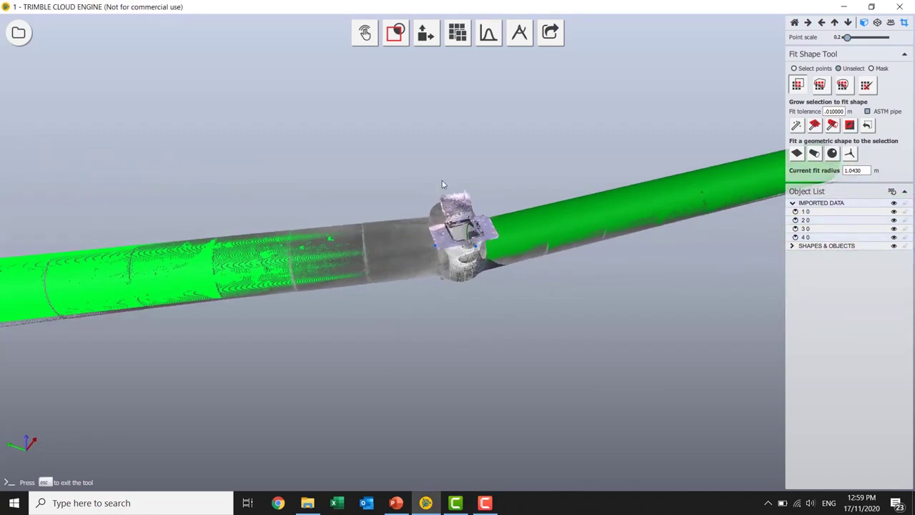
drag(463, 301, 581, 223)
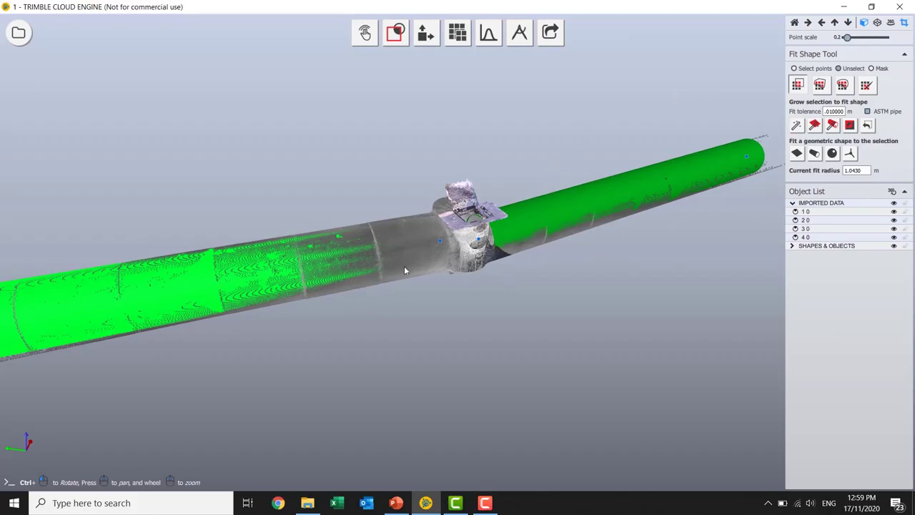
scroll(474, 291, down, 5)
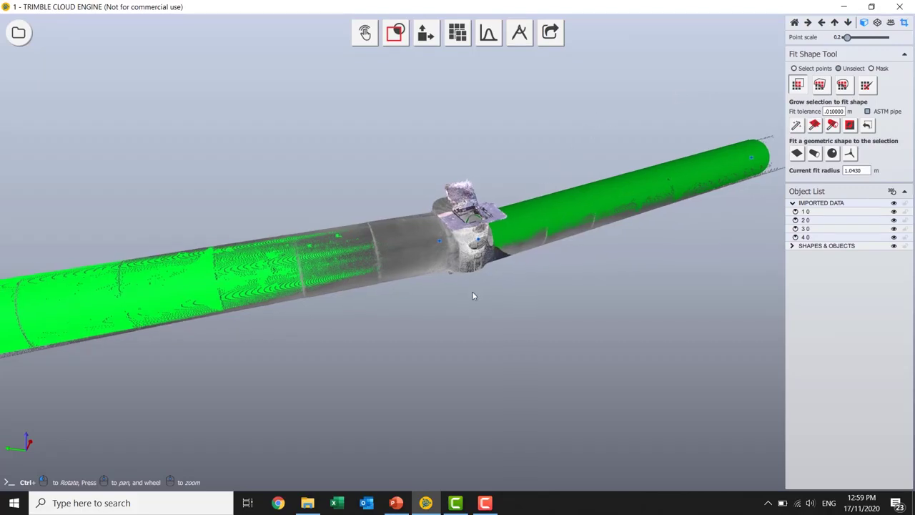
mouse_move(585, 273)
ctrl+mouse_down()
mouse_move(729, 308)
mouse_move(468, 308)
mouse_move(476, 315)
mouse_move(593, 287)
ctrl+mouse_up()
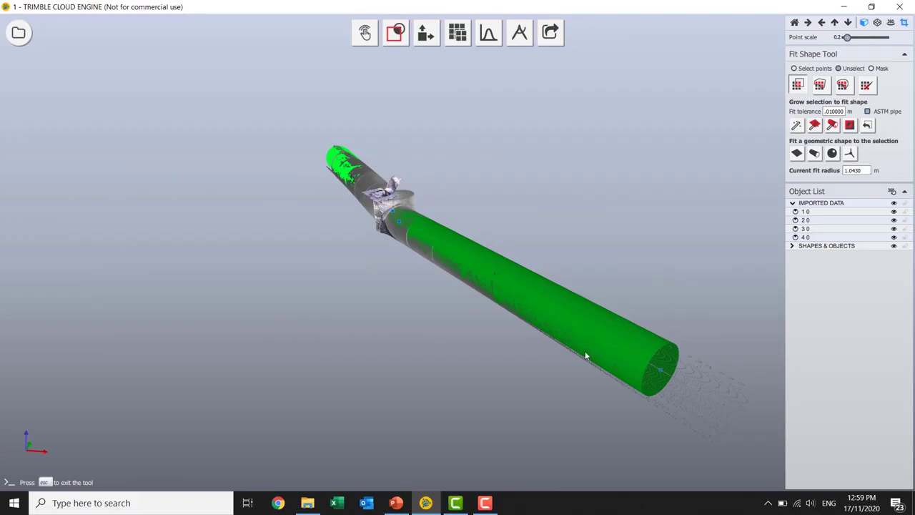
ctrl+drag(291, 327, 429, 211)
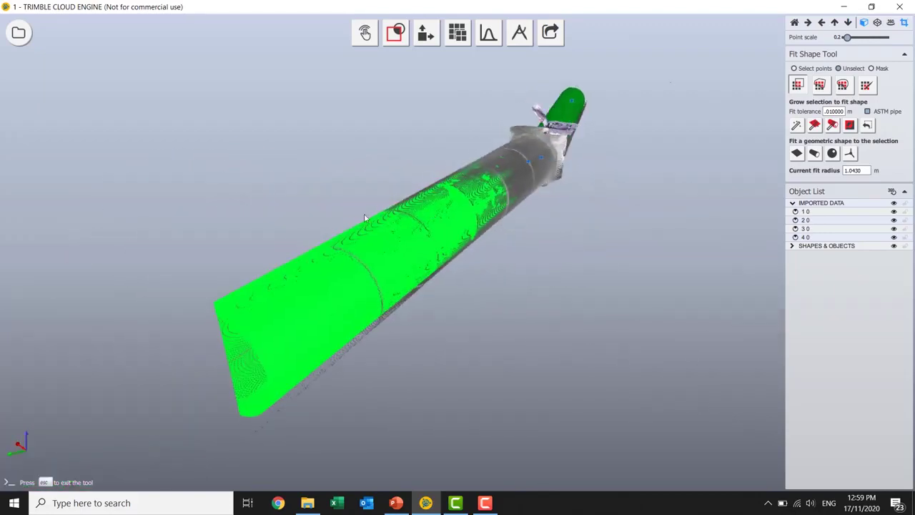
ctrl+drag(333, 235, 281, 241)
- Place a flag marker on top of the pipe's far end and title it "R = 1.016m"
mouse_move(520, 32)
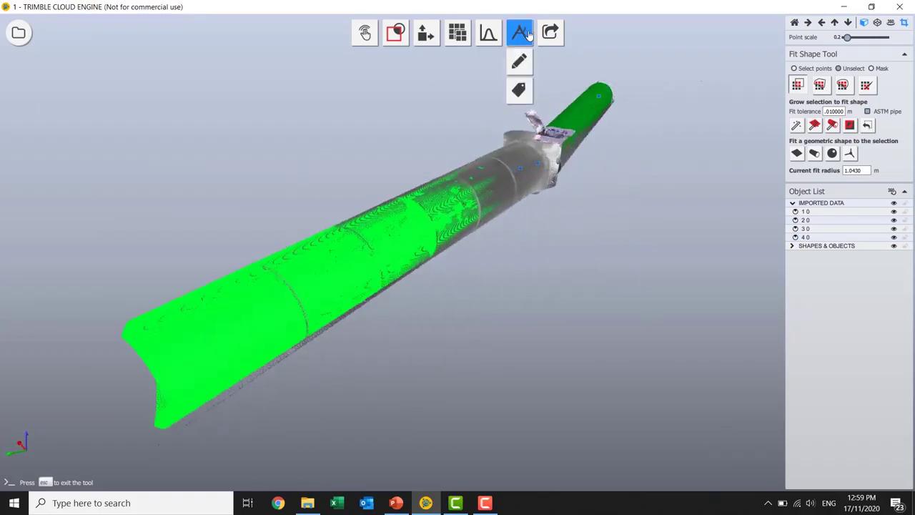
click(520, 90)
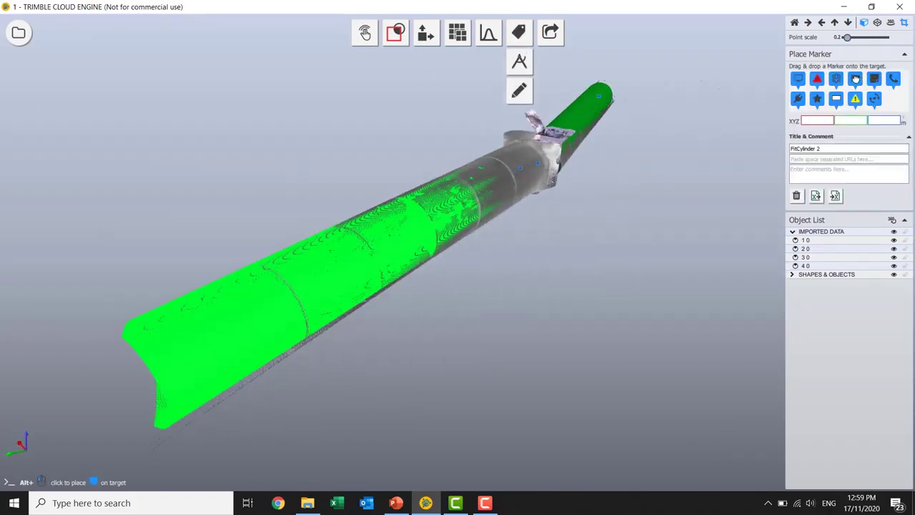
mouse_move(856, 78)
mouse_down()
mouse_move(290, 289)
mouse_move(145, 330)
mouse_up()
click(838, 148)
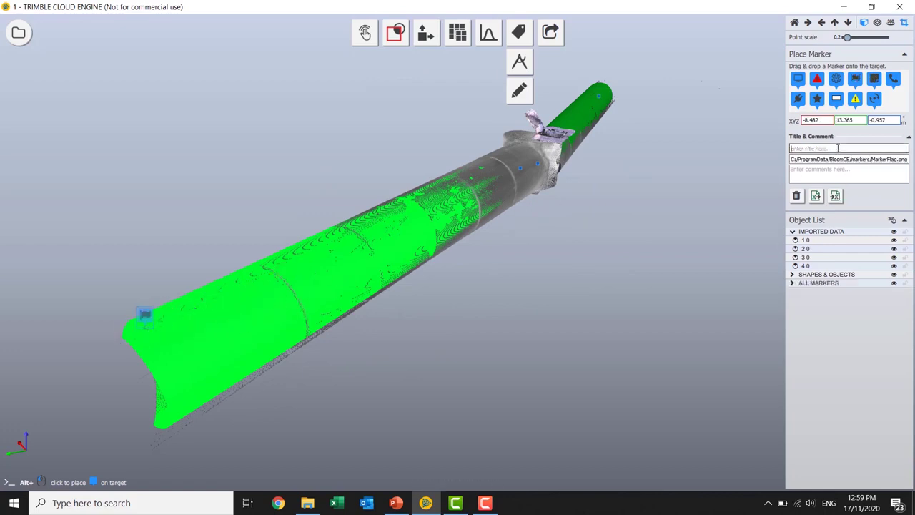
text(R = 1.016m)
click(681, 251)
mouse_move(646, 244)
mouse_down()
mouse_move(525, 272)
mouse_move(424, 272)
mouse_move(524, 272)
mouse_up()
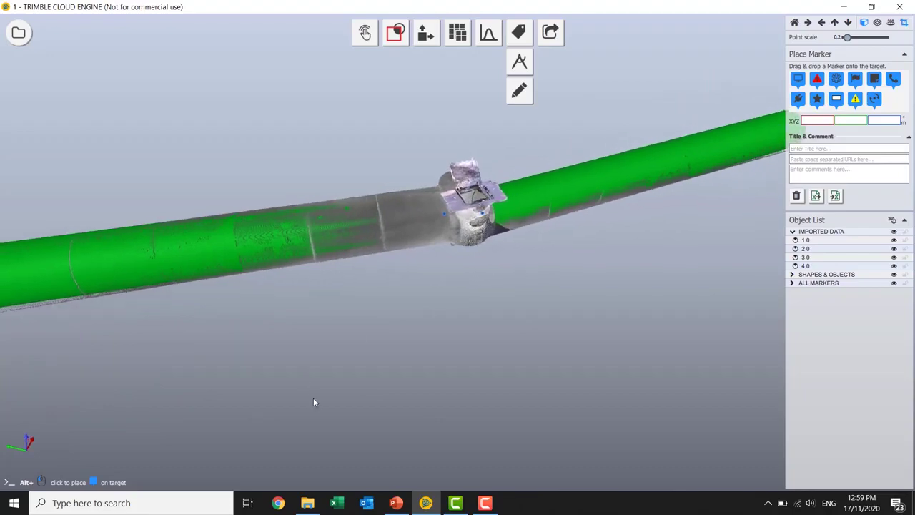
- Switch to File Explorer, attach Example Plans.pdf to the manhole as a marker and put the folder window away
click(311, 502)
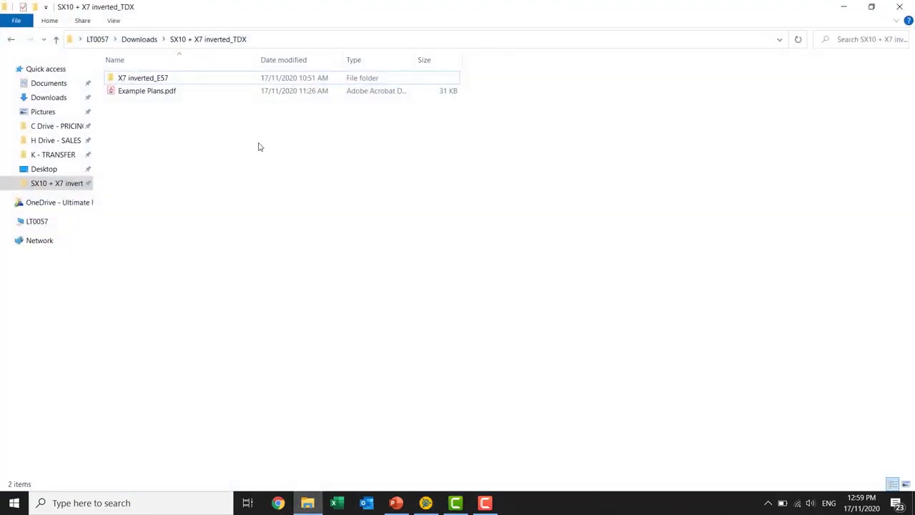
drag(320, 10, 871, 168)
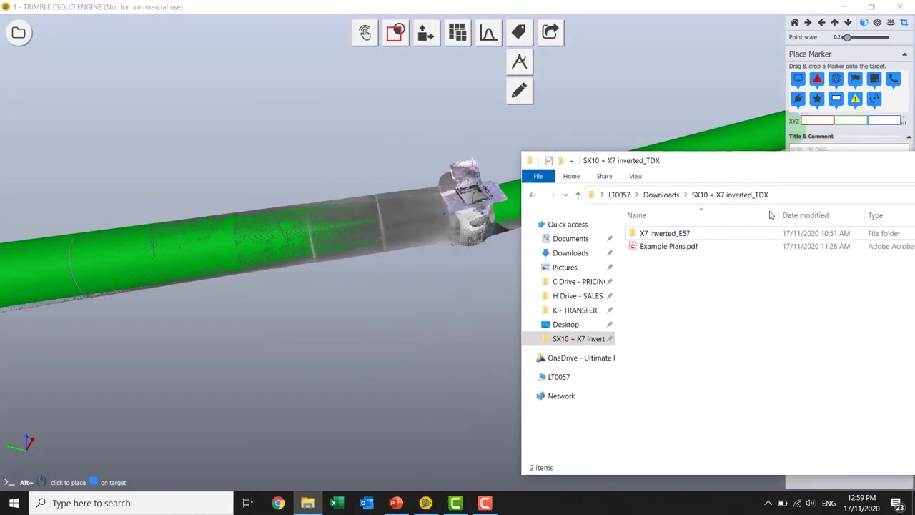
click(672, 247)
drag(672, 250, 468, 193)
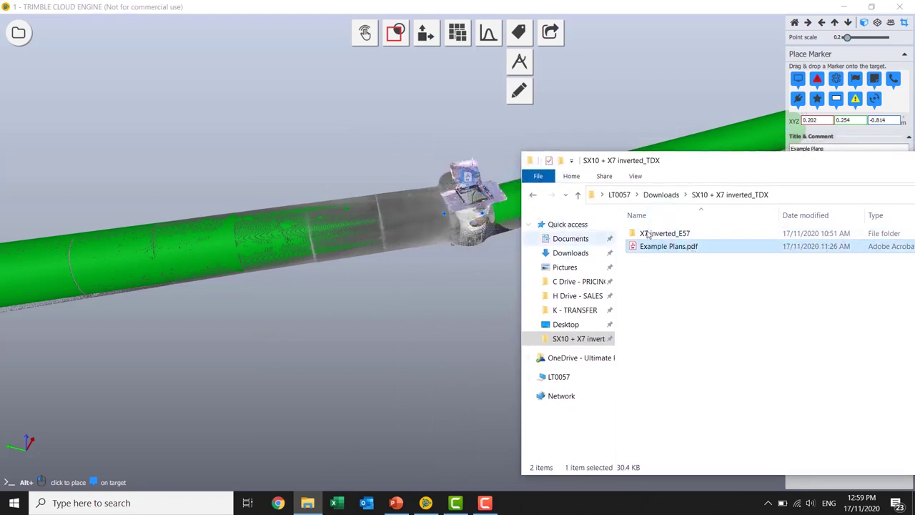
drag(790, 168, 290, 159)
click(728, 154)
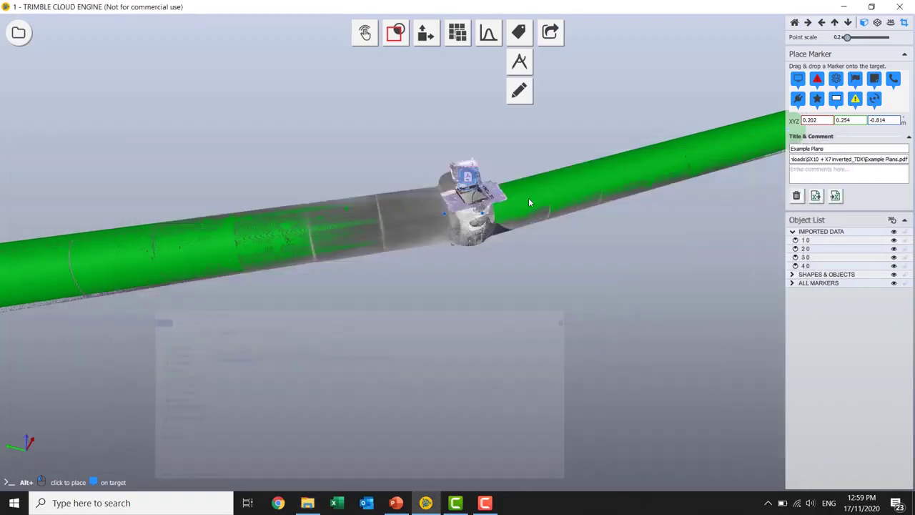
- Frame the pipe and manhole and create a 360 view for content sharing with a Medium point cloud size
drag(558, 238, 351, 276)
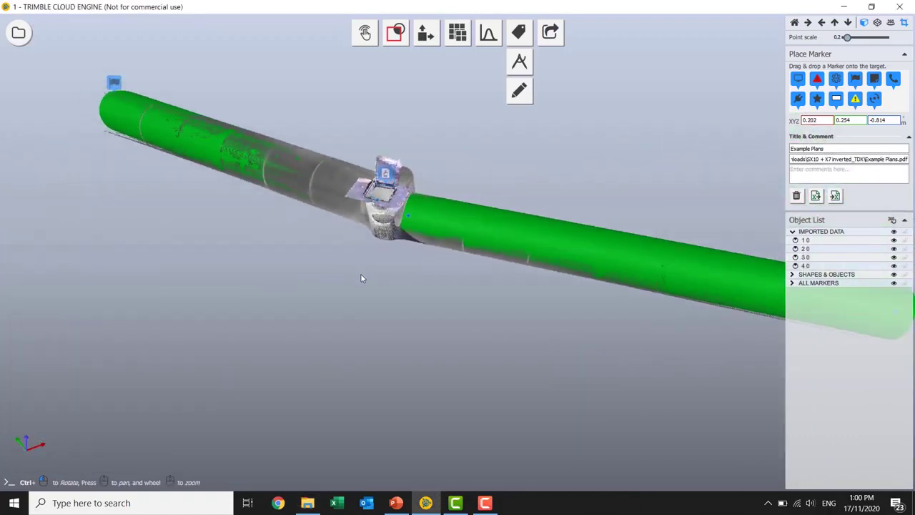
drag(440, 307, 444, 331)
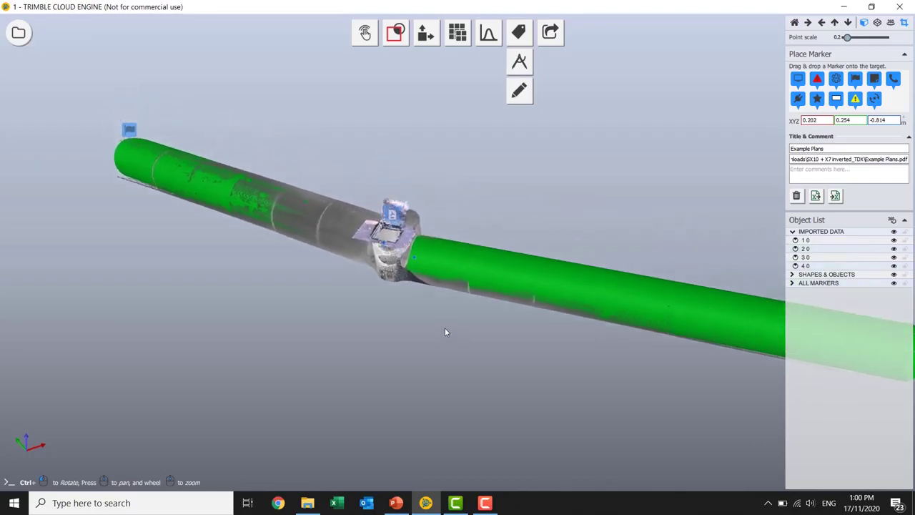
click(551, 32)
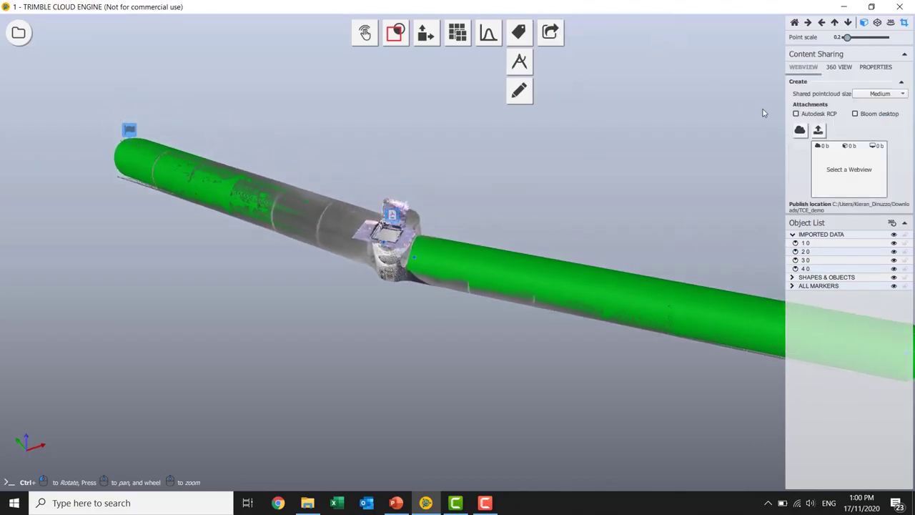
click(839, 67)
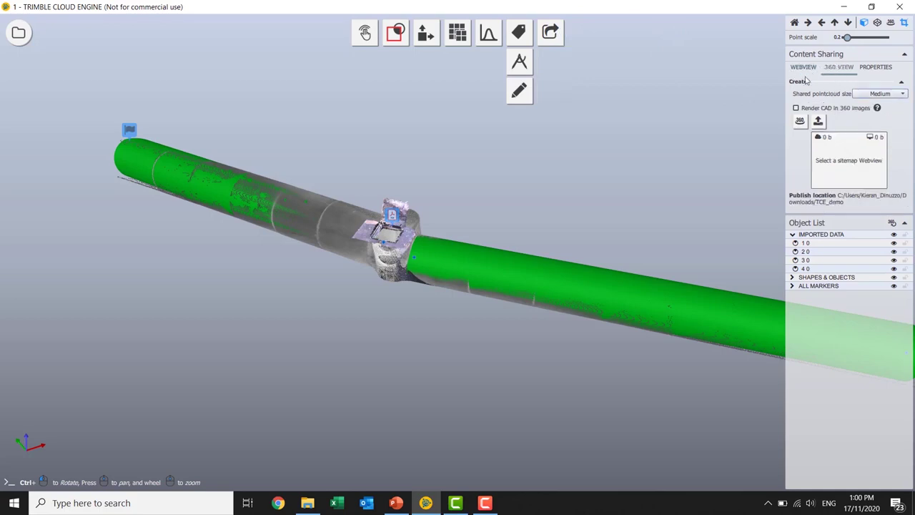
click(799, 124)
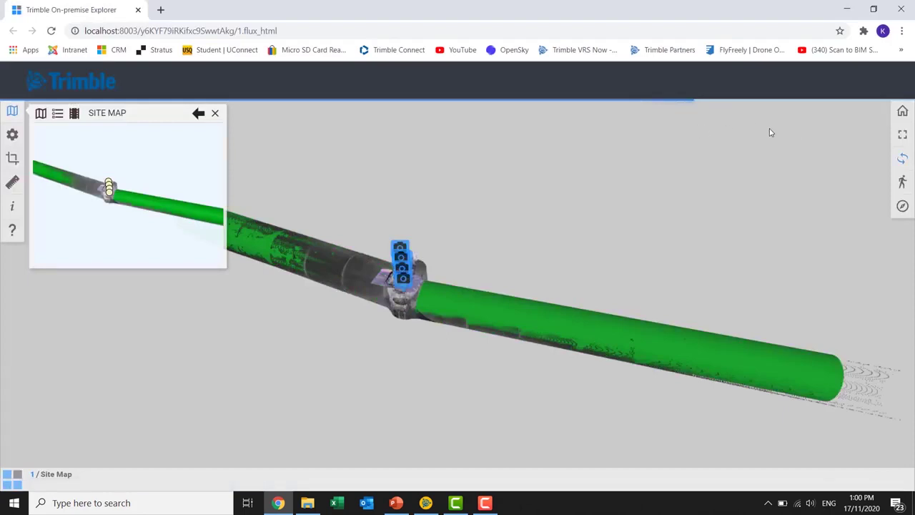
- Show the published site map full screen and look around the pipe interior in the 360 image of scan 4 0
click(902, 134)
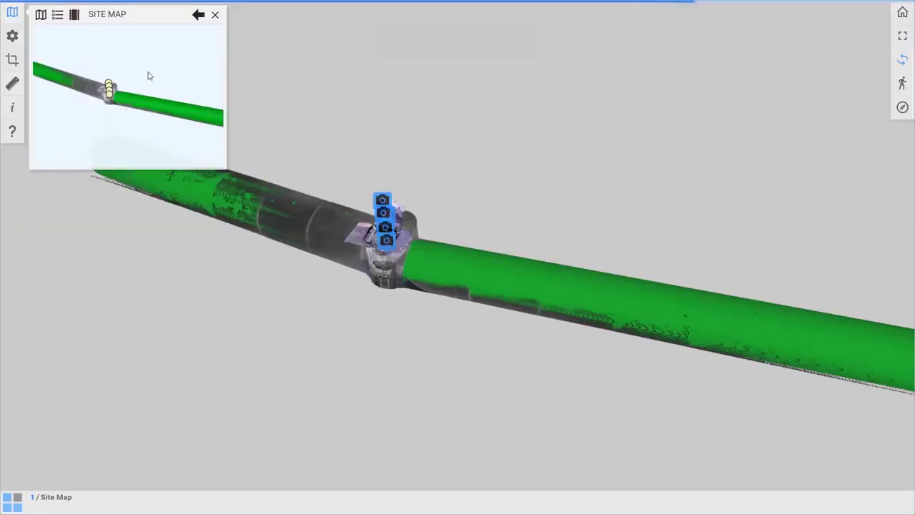
click(215, 15)
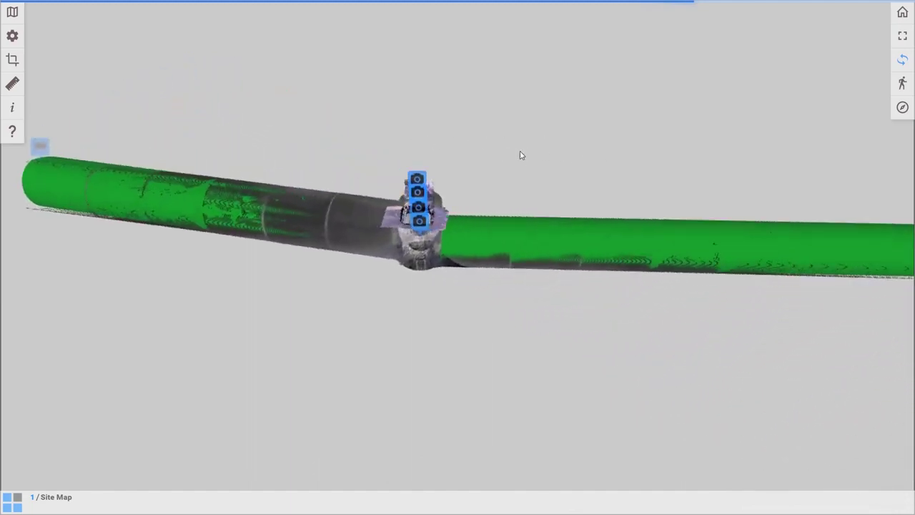
click(434, 240)
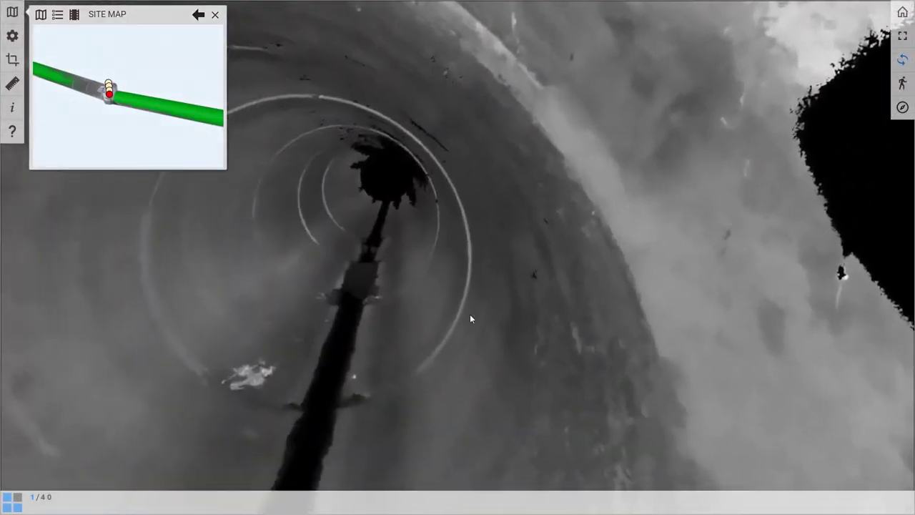
drag(470, 314, 654, 280)
drag(412, 280, 505, 288)
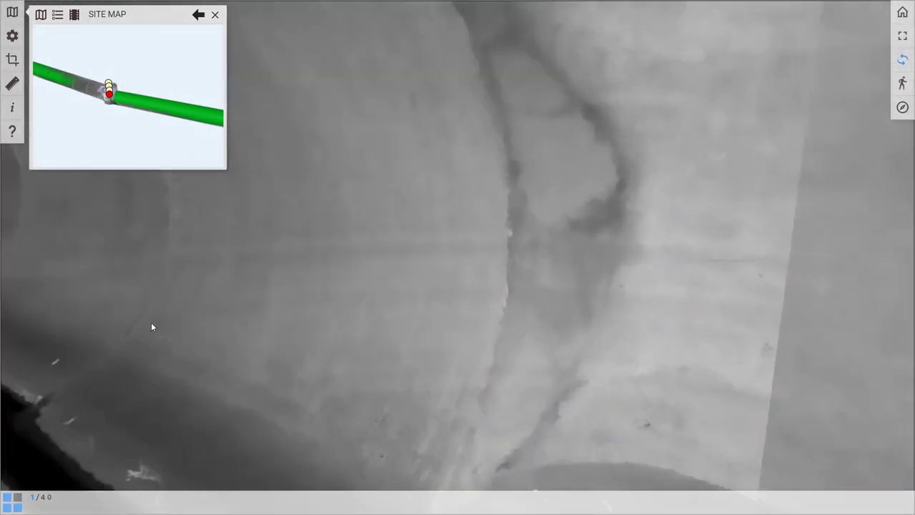
drag(151, 322, 516, 164)
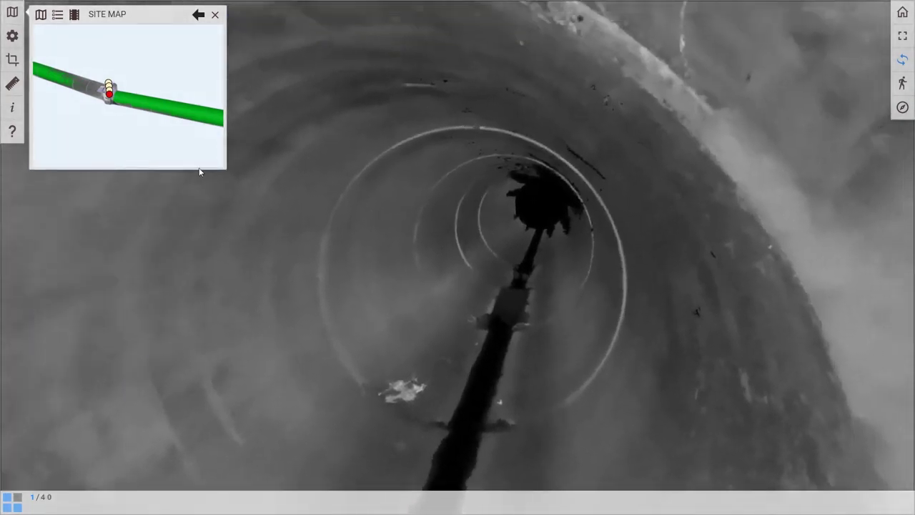
- Leave the scan panorama for the 3D Site Map through the project thumbnails and close the map overview
click(74, 15)
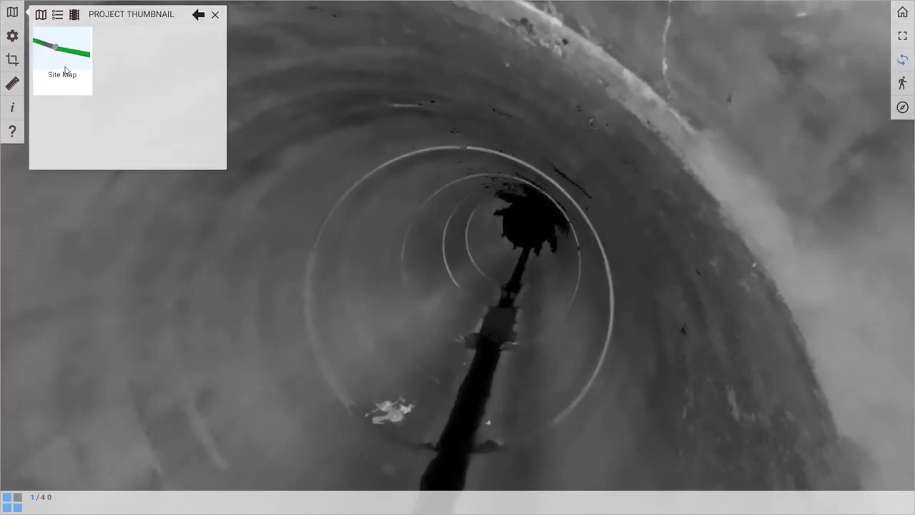
click(64, 67)
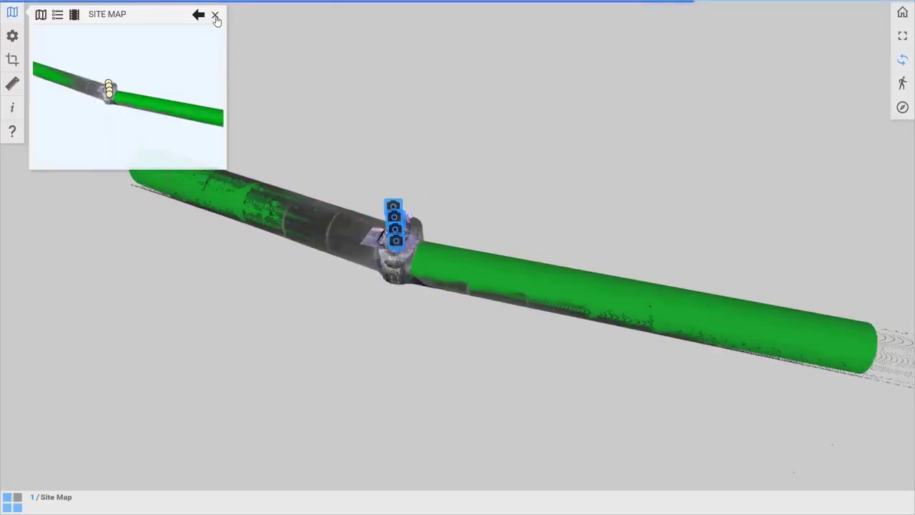
click(215, 15)
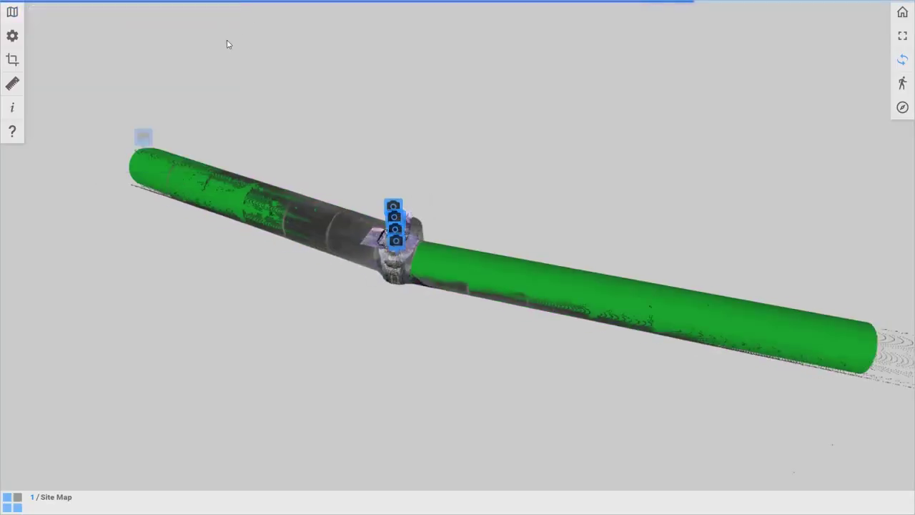
- Hide the mesh in the display settings so that only the point cloud, markers and measurements are shown
click(13, 36)
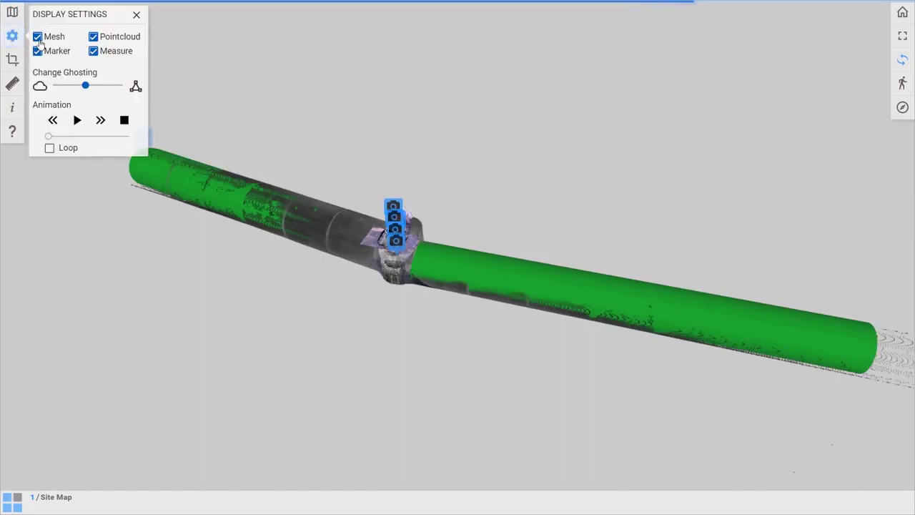
click(38, 38)
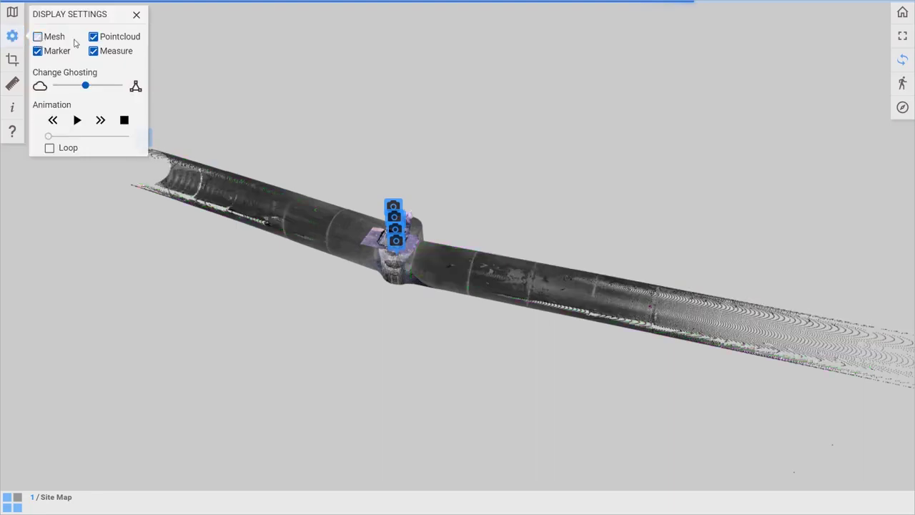
click(137, 15)
- View the PDF attached to the Example Plans marker at the manhole, close it and return to the full-screen model
scroll(389, 227, up, 3)
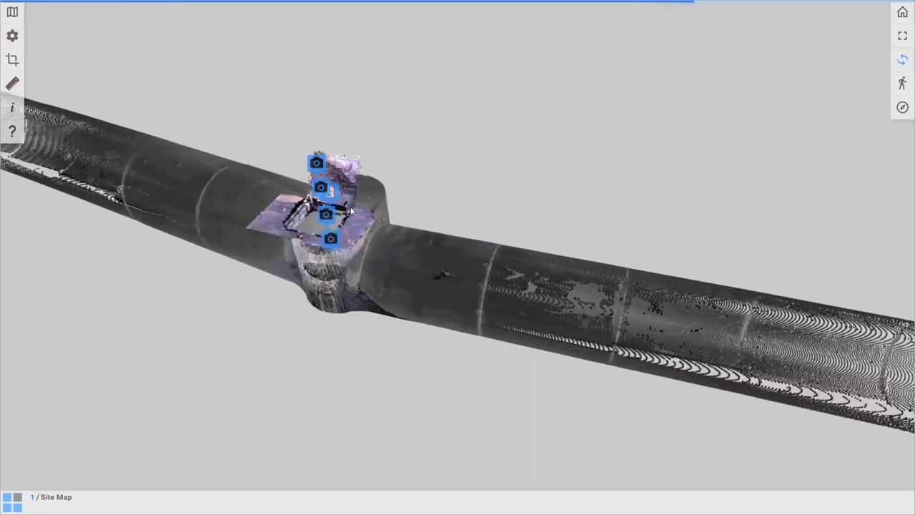
click(255, 165)
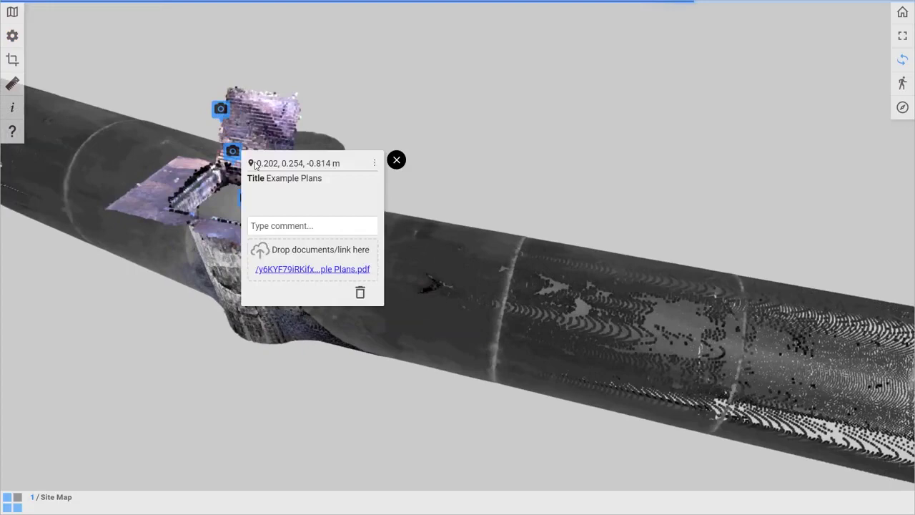
click(316, 270)
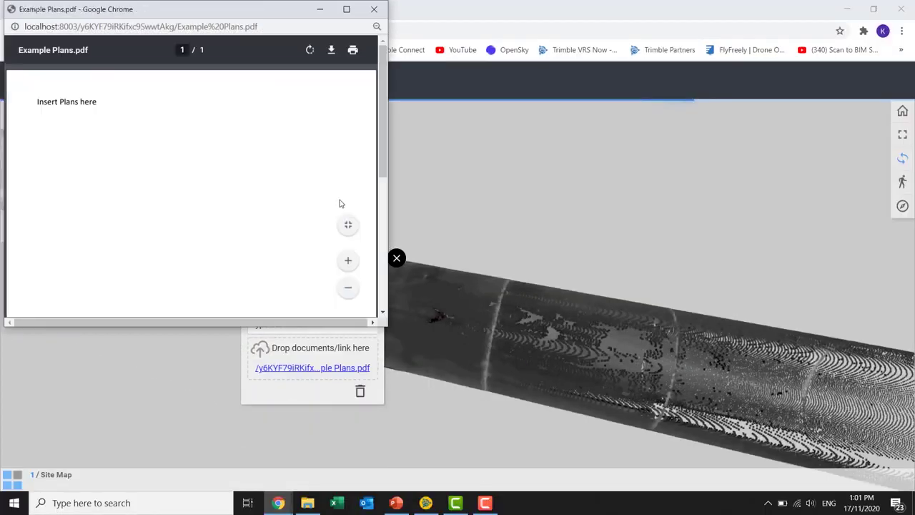
click(374, 8)
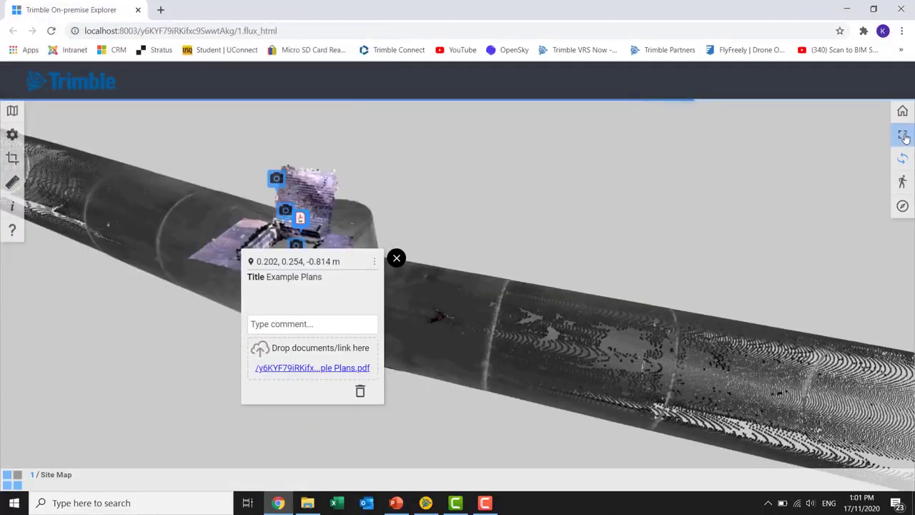
click(902, 133)
click(395, 159)
mouse_move(332, 146)
mouse_down()
mouse_move(528, 169)
mouse_move(385, 173)
mouse_move(591, 143)
mouse_up()
key(Escape)
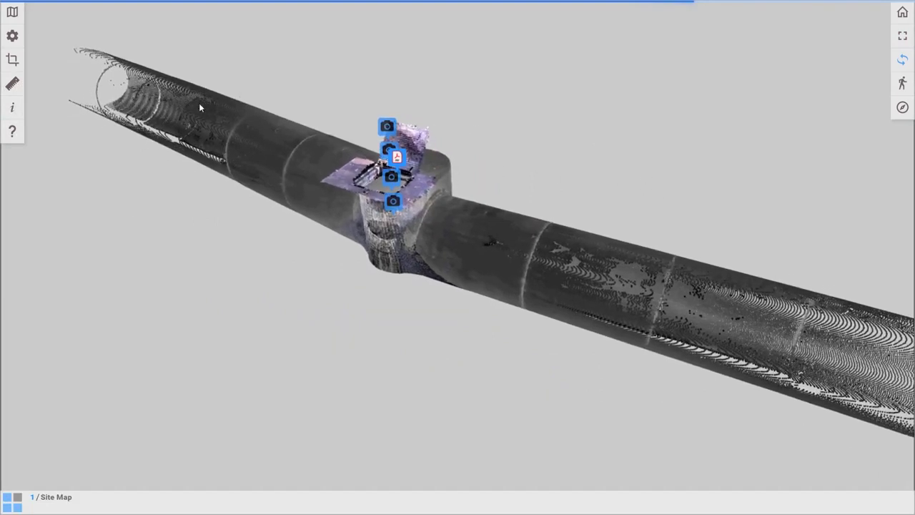
- Measure the vertical distance from the top to the bottom of the pipe beside the manhole
click(12, 84)
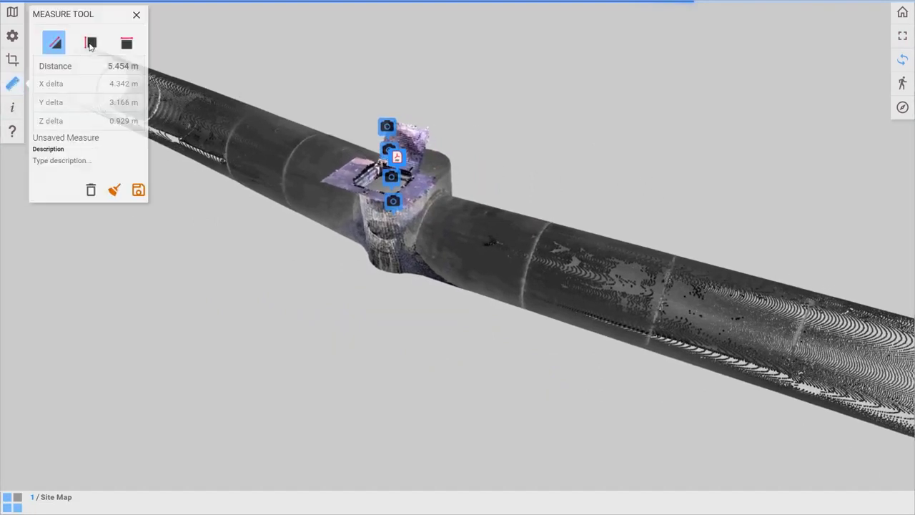
click(91, 43)
drag(626, 299, 435, 265)
click(611, 261)
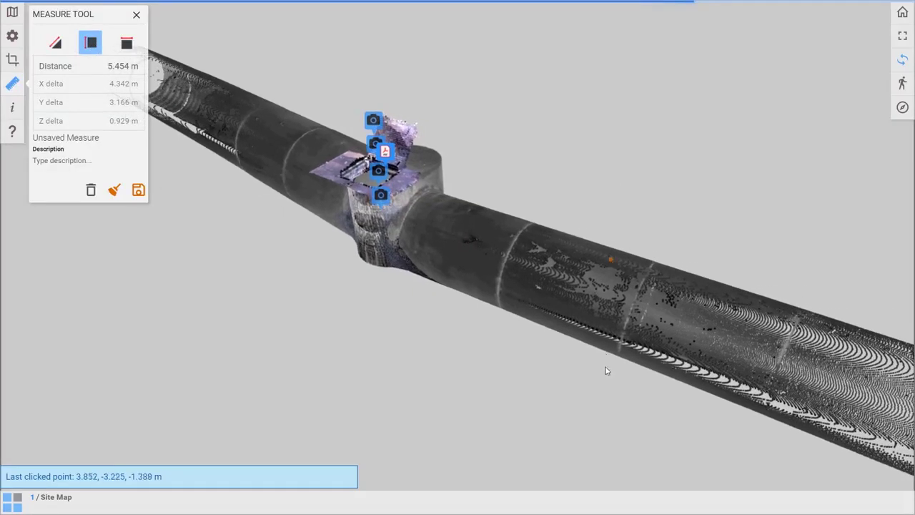
drag(606, 370, 628, 208)
click(631, 192)
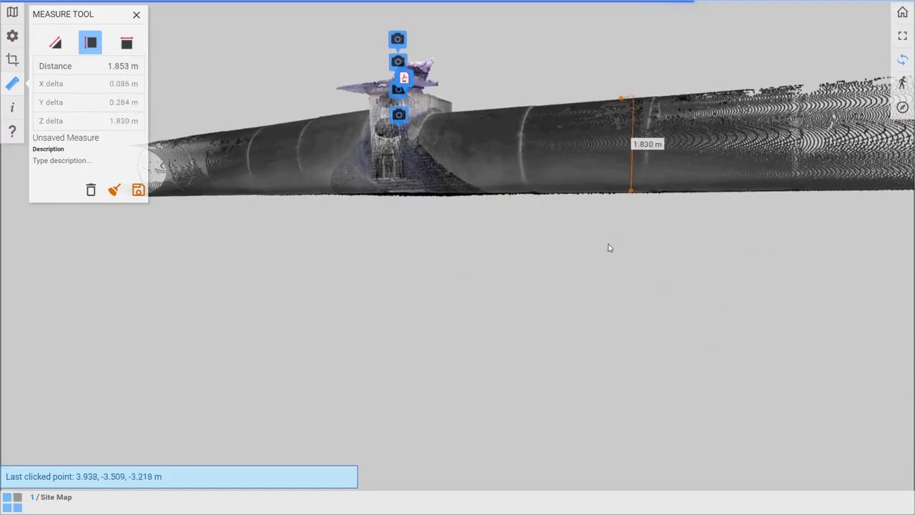
drag(592, 282, 545, 325)
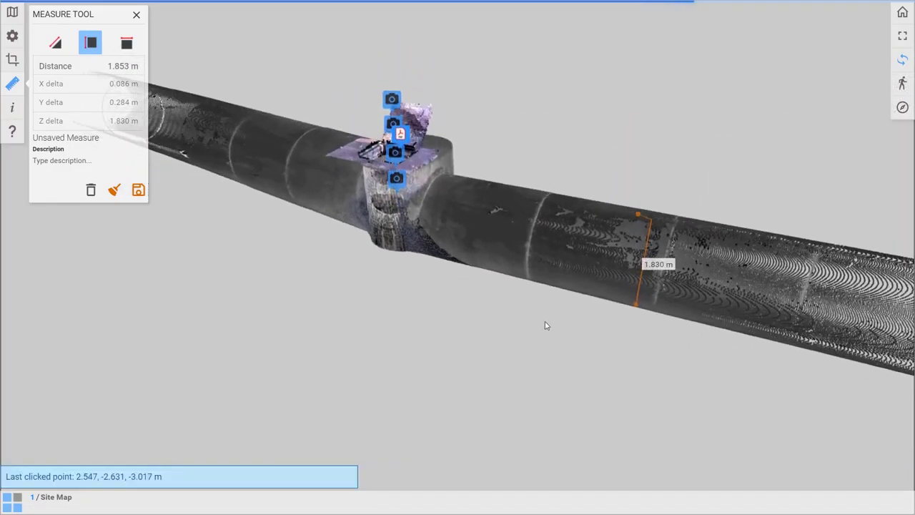
click(137, 15)
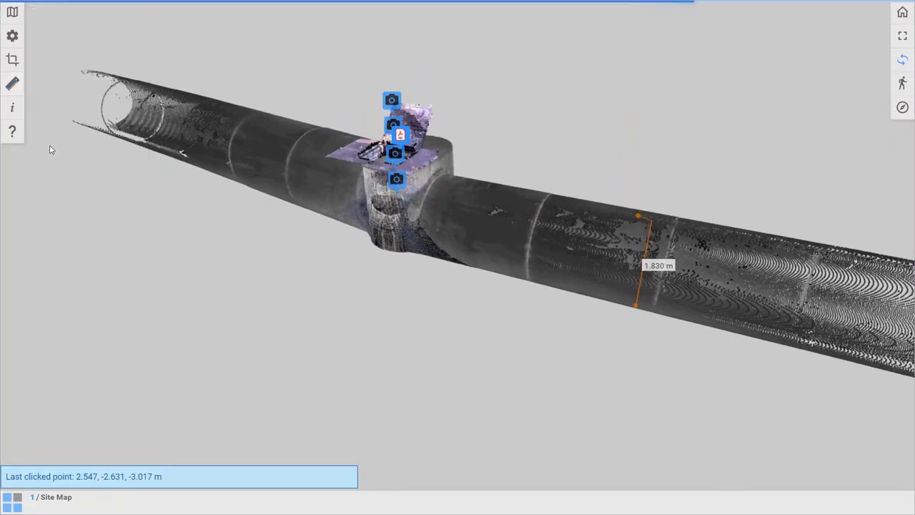
- Review the usage help for camera settings, keyboard shortcuts and mouse mapping, and close it
click(12, 132)
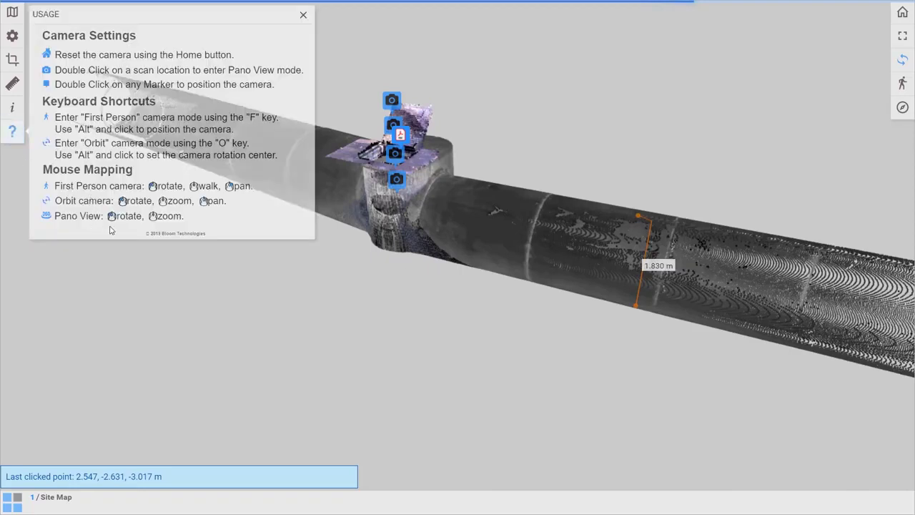
click(303, 14)
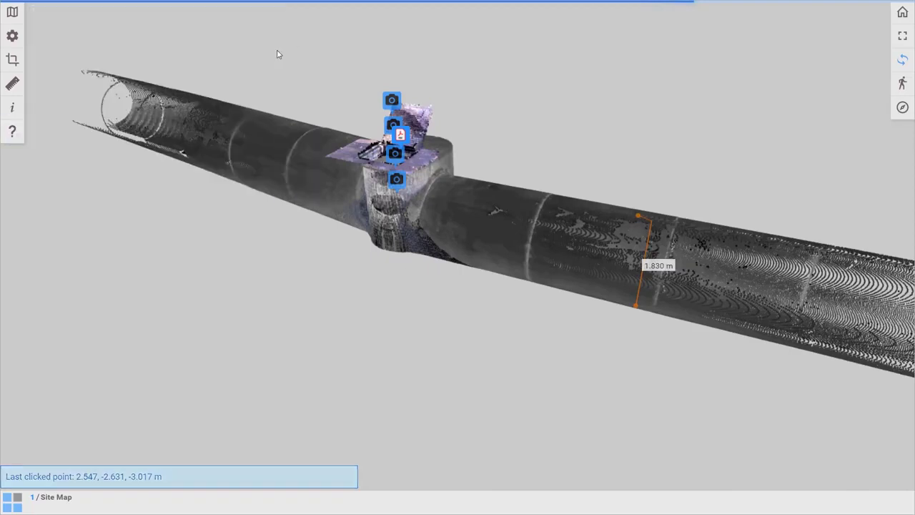
- Cut the point cloud with a horizontal cross-section at about the pipe's mid-height, inspect the interior and bring up the standard view choices
click(12, 60)
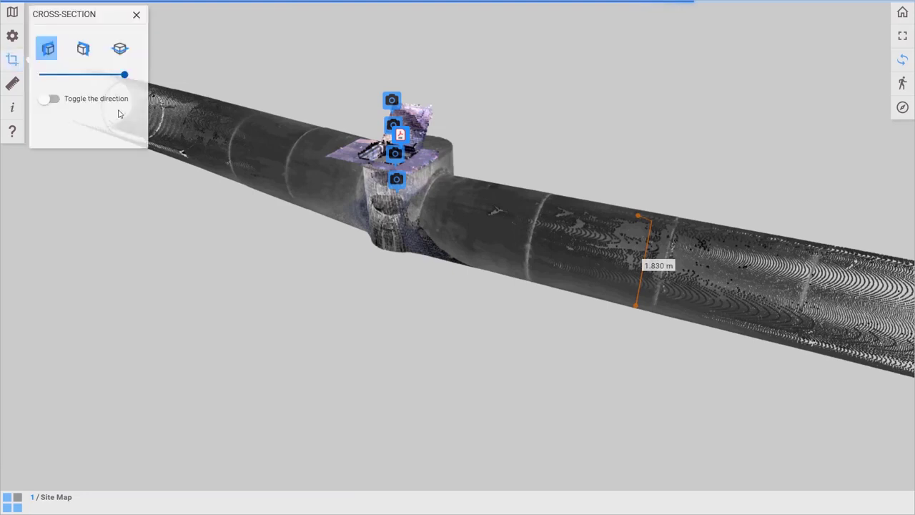
click(120, 48)
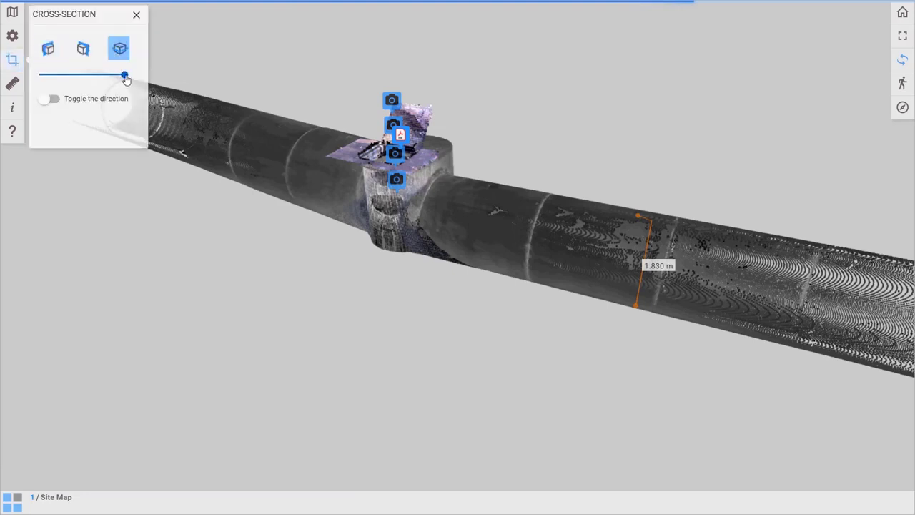
drag(126, 79, 77, 82)
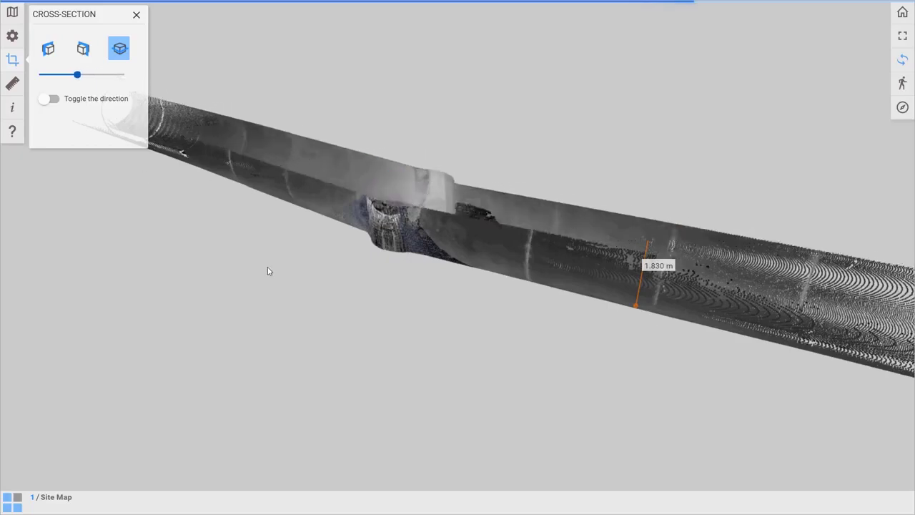
drag(267, 270, 802, 306)
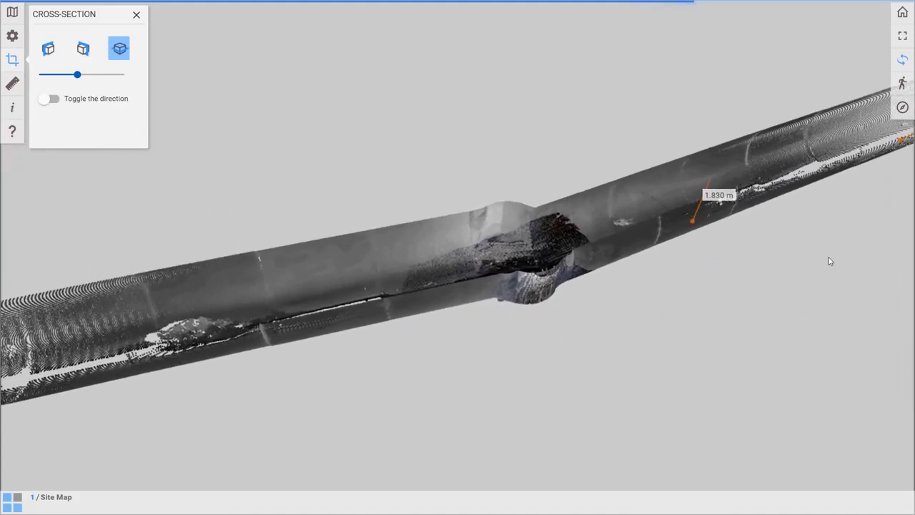
click(901, 107)
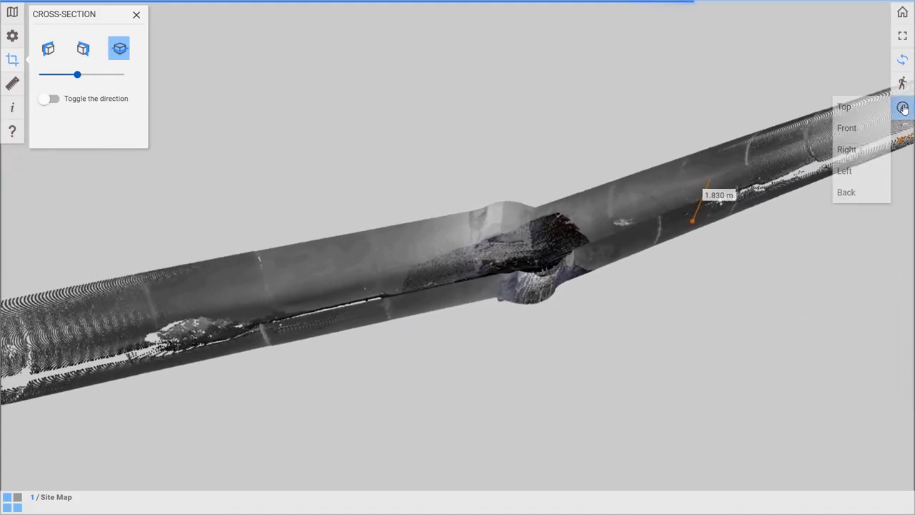